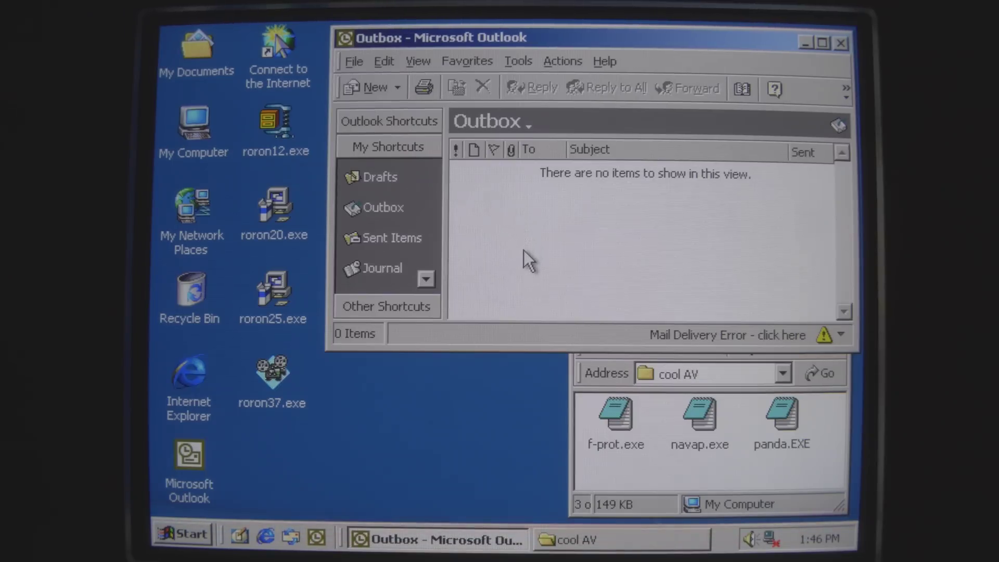
Step: Bring the cool AV Explorer window in front of the Outlook window
{"action": "left_click", "coordinate": [600, 468]}
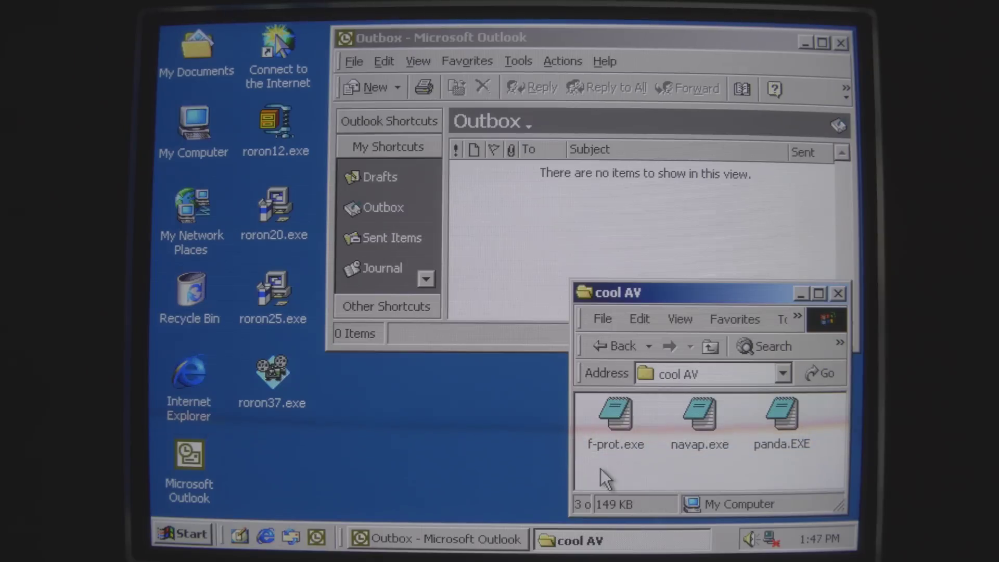
{"action": "left_click", "coordinate": [625, 426]}
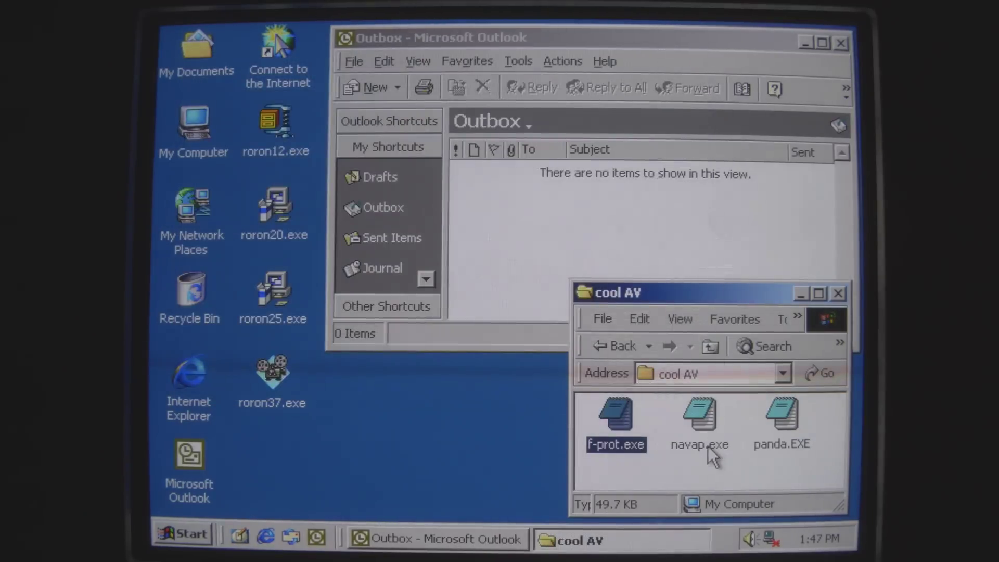
{"action": "double_click", "coordinate": [707, 441]}
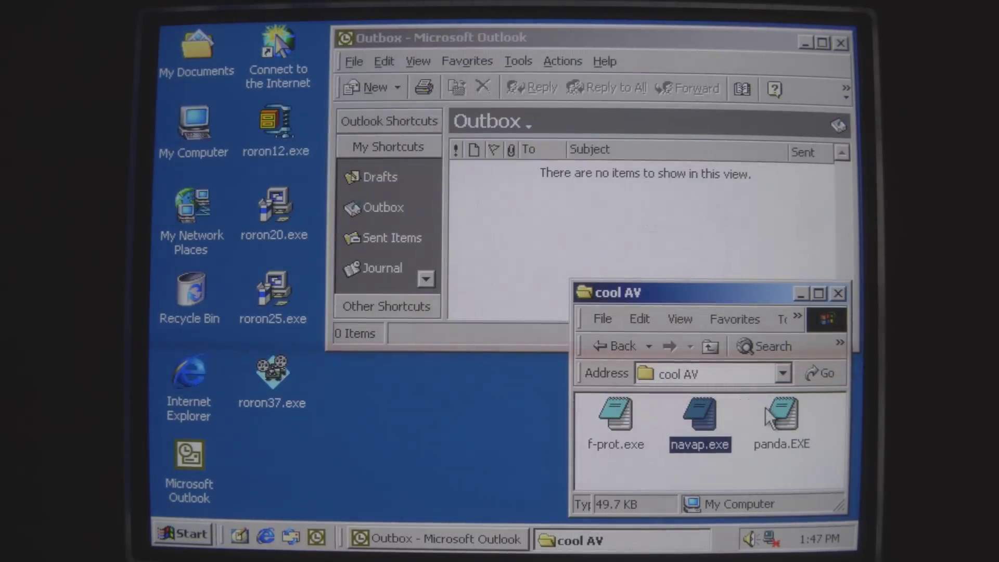
{"action": "double_click", "coordinate": [780, 422]}
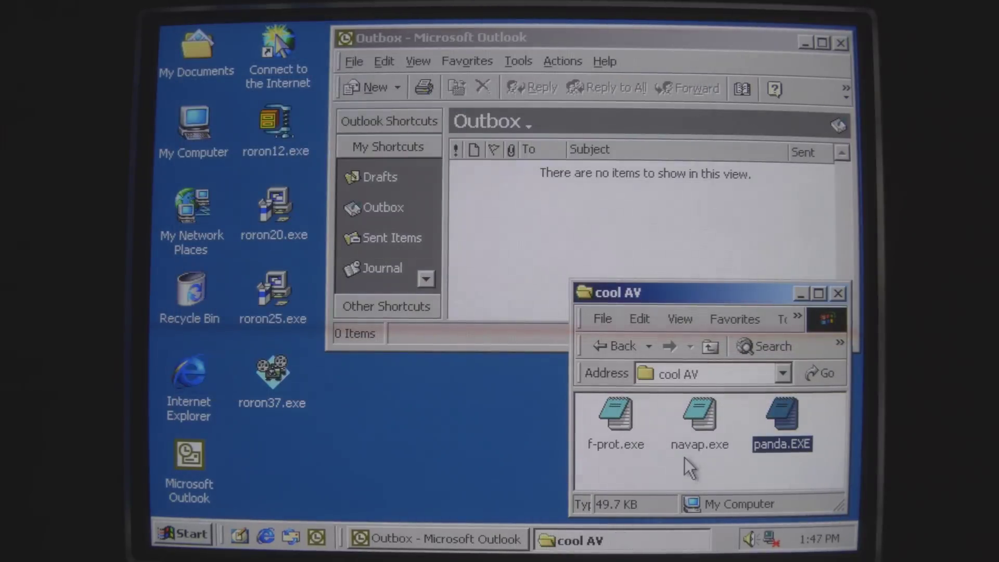
{"action": "left_click", "coordinate": [687, 475]}
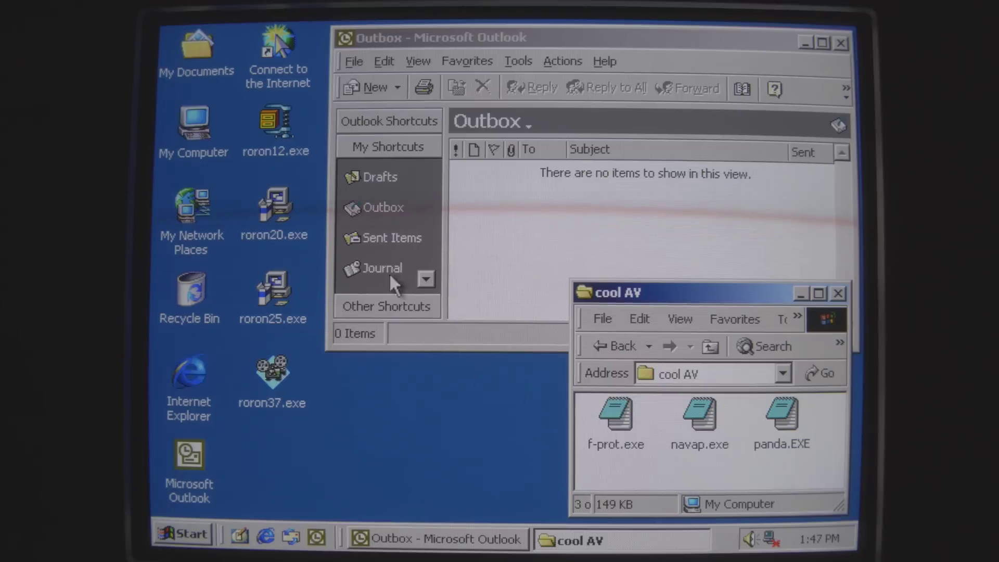
Step: Launch roron12.exe and dismiss the WinZip license error it raises
{"action": "double_click", "coordinate": [279, 126]}
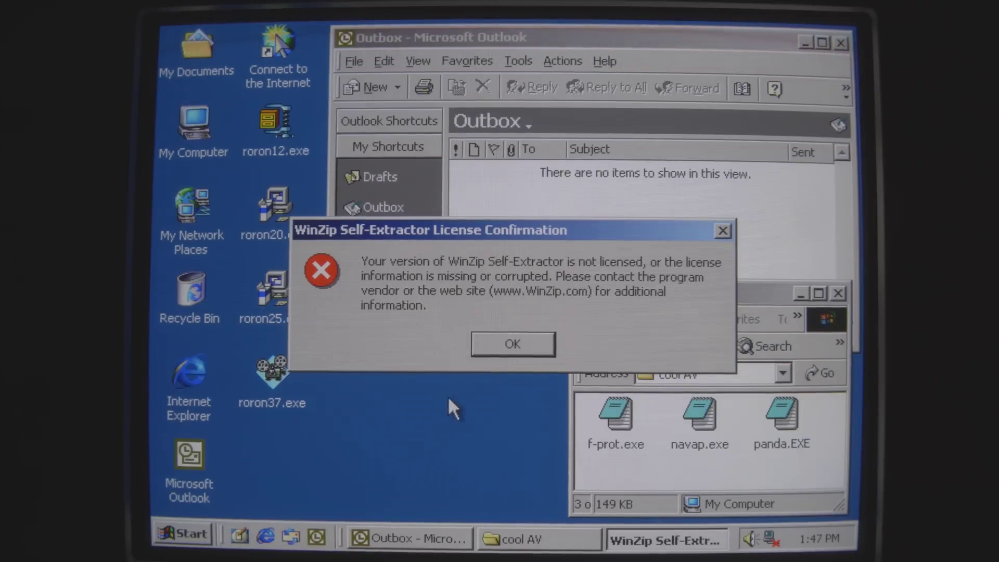
{"action": "left_click", "coordinate": [512, 345]}
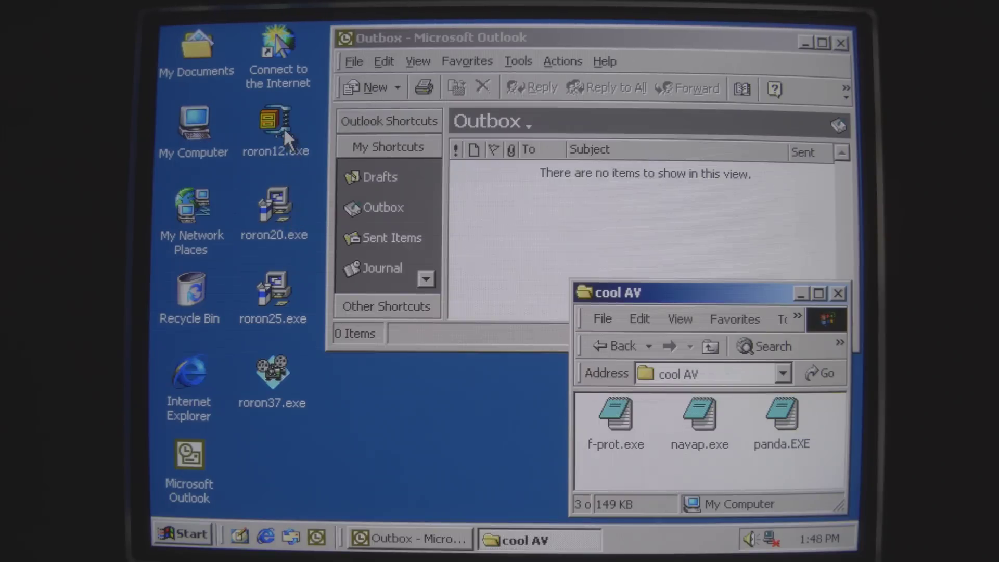
Step: Launch roron20.exe, dismiss its invalid-program error, then select roron25.exe and roron37.exe
{"action": "double_click", "coordinate": [278, 204]}
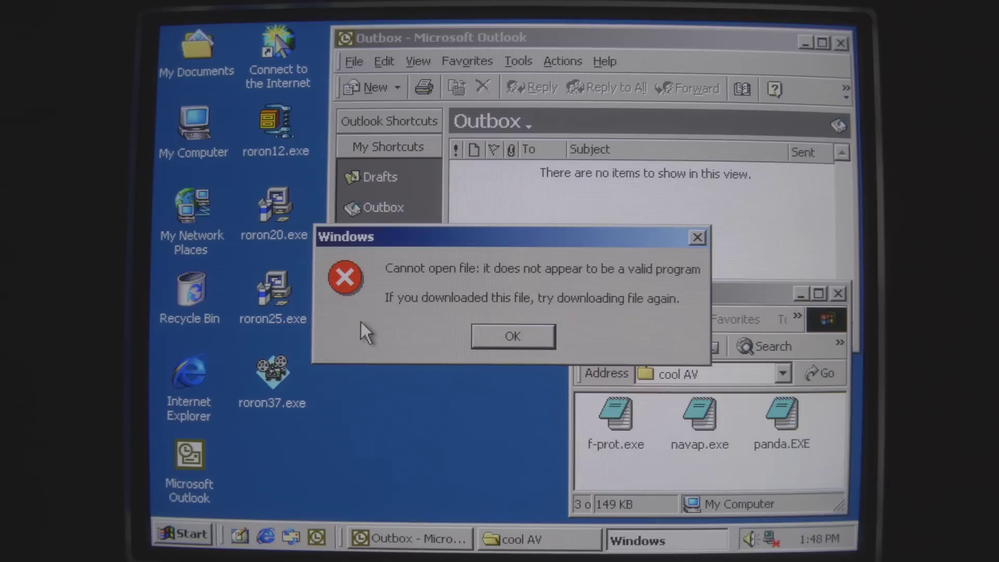
{"action": "left_click", "coordinate": [482, 335]}
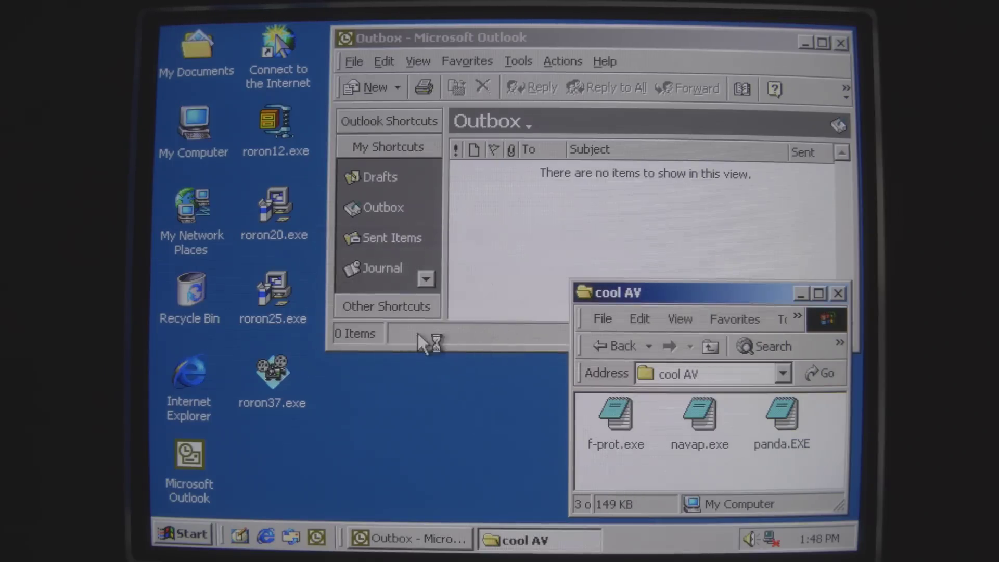
{"action": "left_click", "coordinate": [273, 289]}
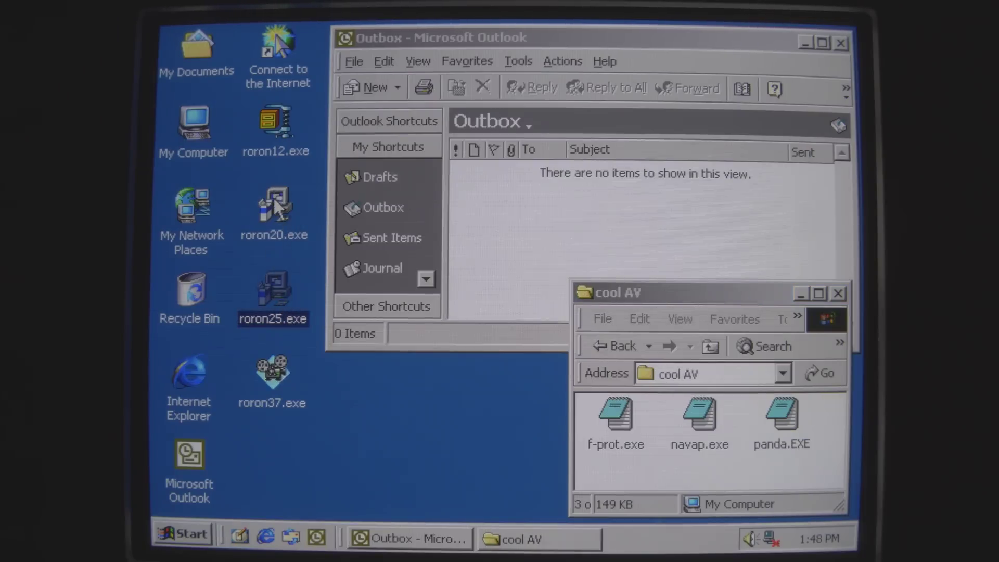
{"action": "left_click", "coordinate": [273, 203]}
{"action": "left_click", "coordinate": [272, 289]}
{"action": "left_click", "coordinate": [272, 374]}
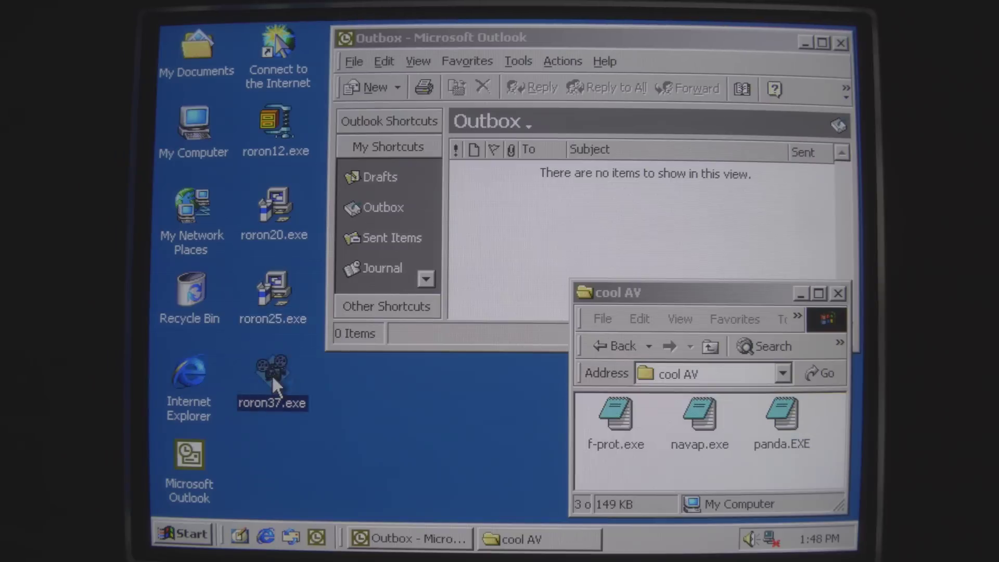
Step: Open Task Manager's process list and end the Rundll16.exe process
{"action": "left_click", "coordinate": [616, 540]}
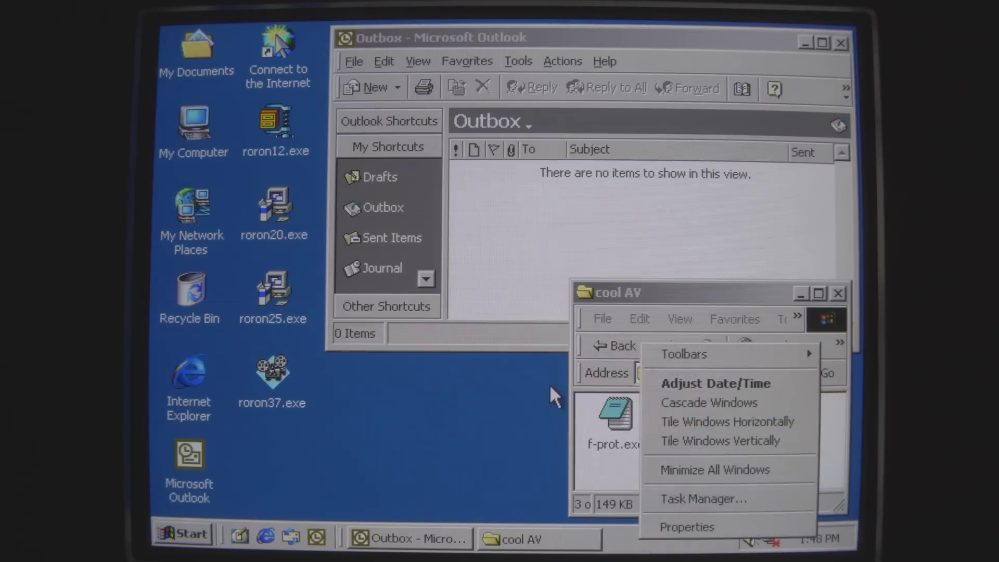
{"action": "left_click", "coordinate": [693, 498]}
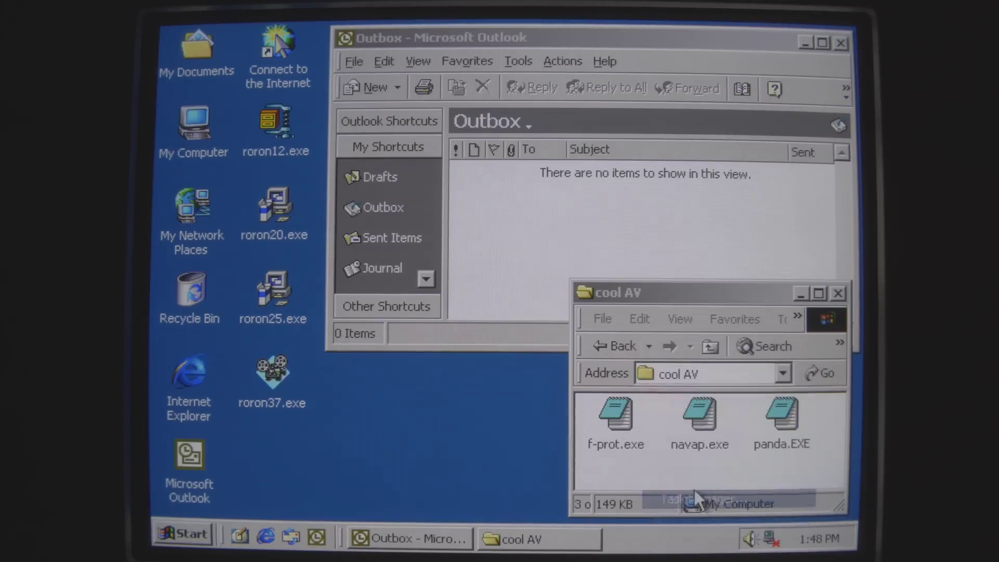
{"action": "left_click", "coordinate": [285, 94]}
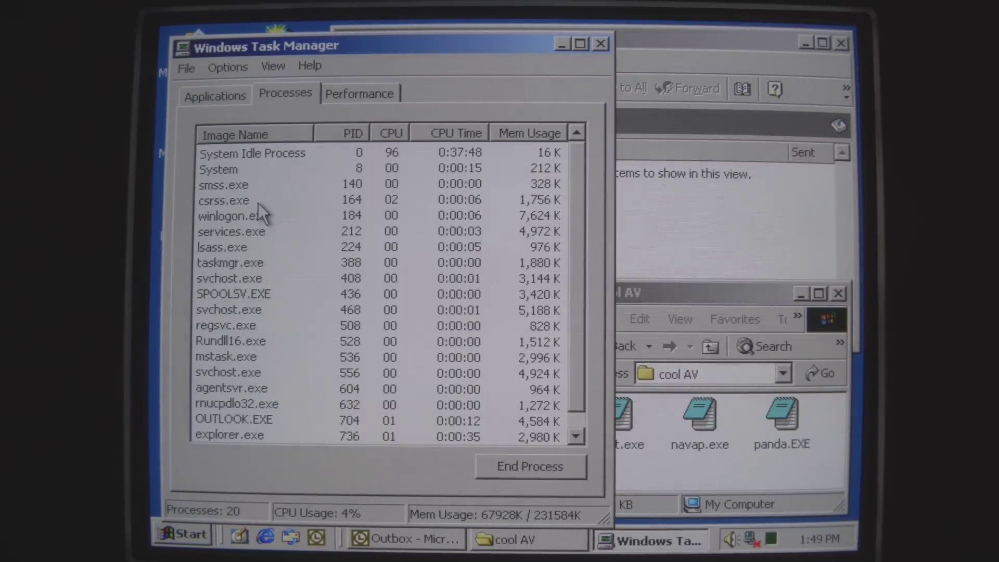
{"action": "left_click", "coordinate": [244, 341]}
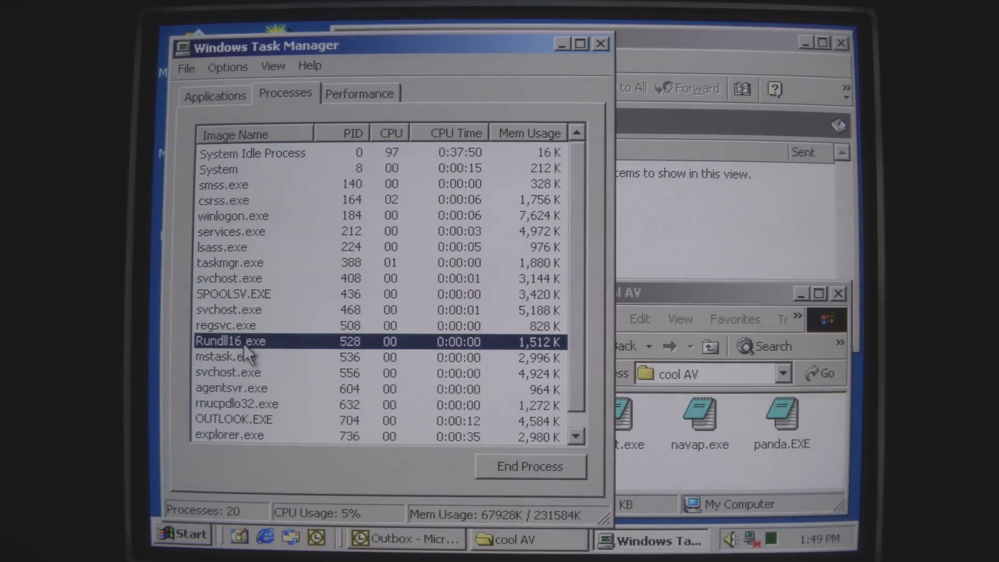
{"action": "left_click", "coordinate": [508, 468]}
{"action": "left_click", "coordinate": [464, 351]}
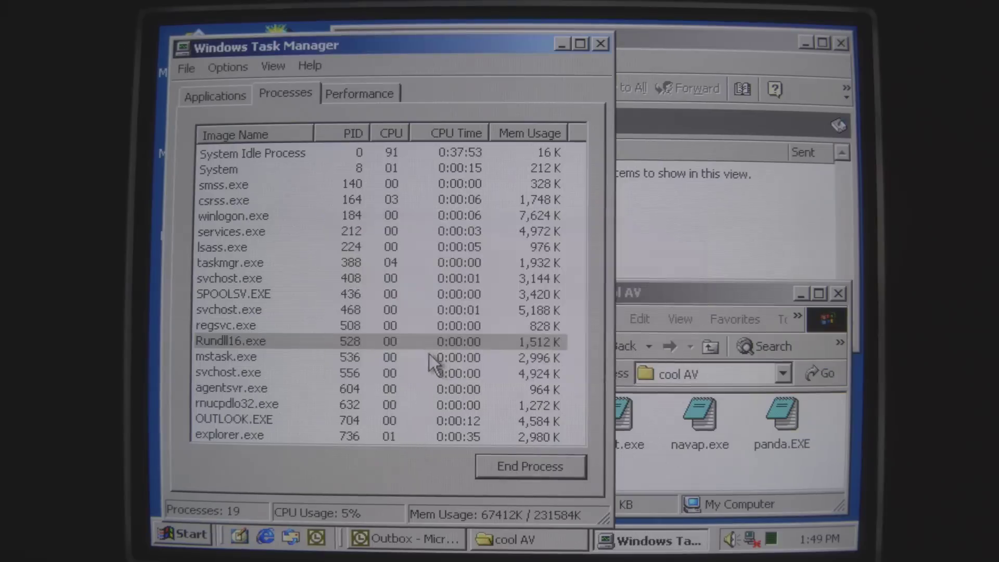
Step: End rnucpdlo32.exe, close Task Manager, and launch roron37.exe
{"action": "left_click", "coordinate": [245, 388]}
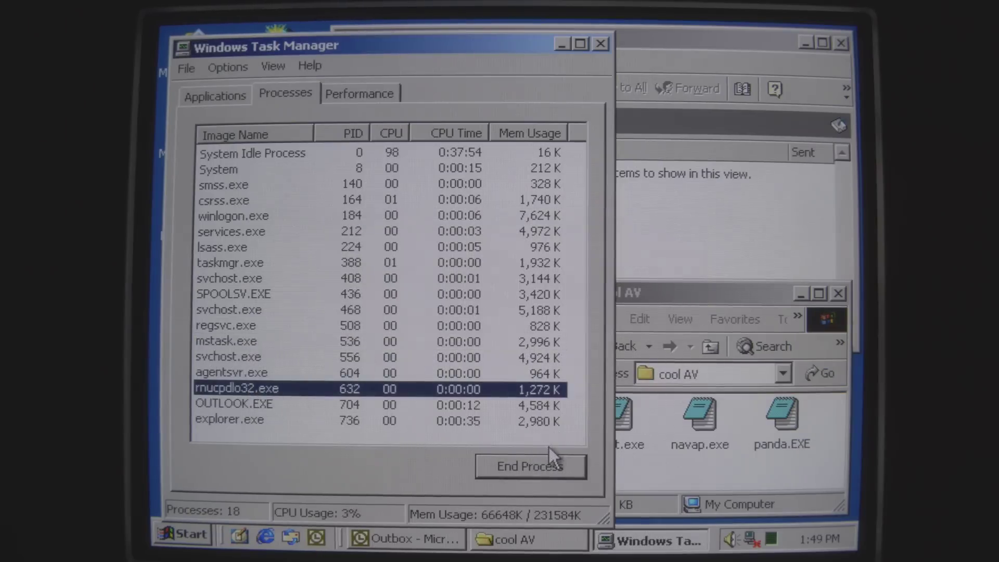
{"action": "left_click", "coordinate": [546, 461]}
{"action": "left_click", "coordinate": [468, 352]}
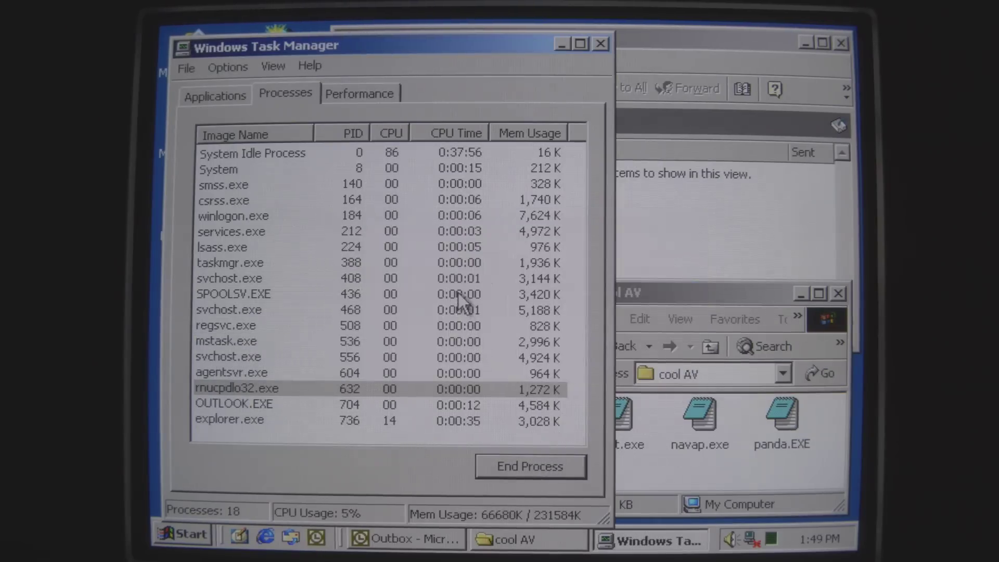
{"action": "left_click", "coordinate": [601, 44]}
{"action": "double_click", "coordinate": [276, 375]}
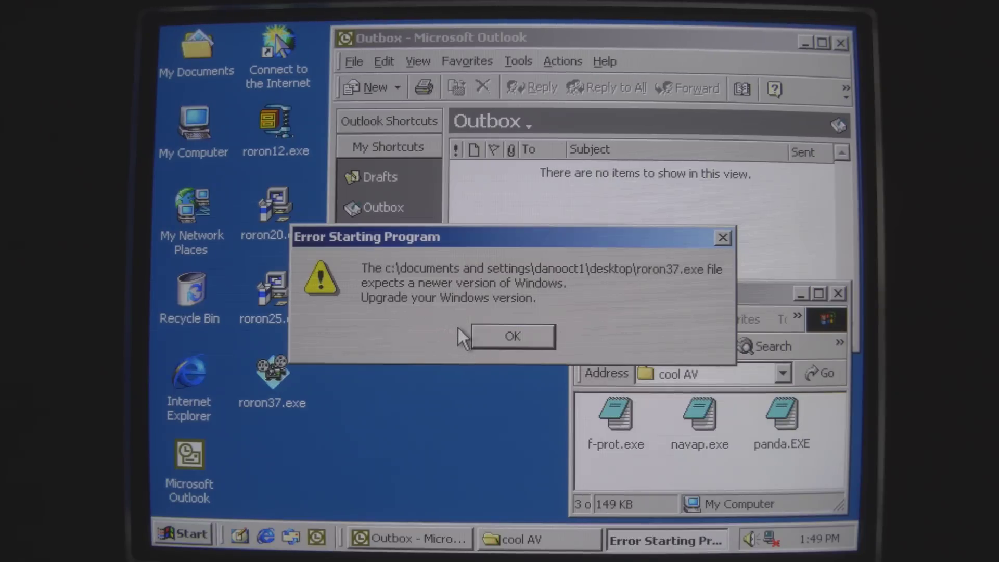
{"action": "left_click", "coordinate": [499, 337]}
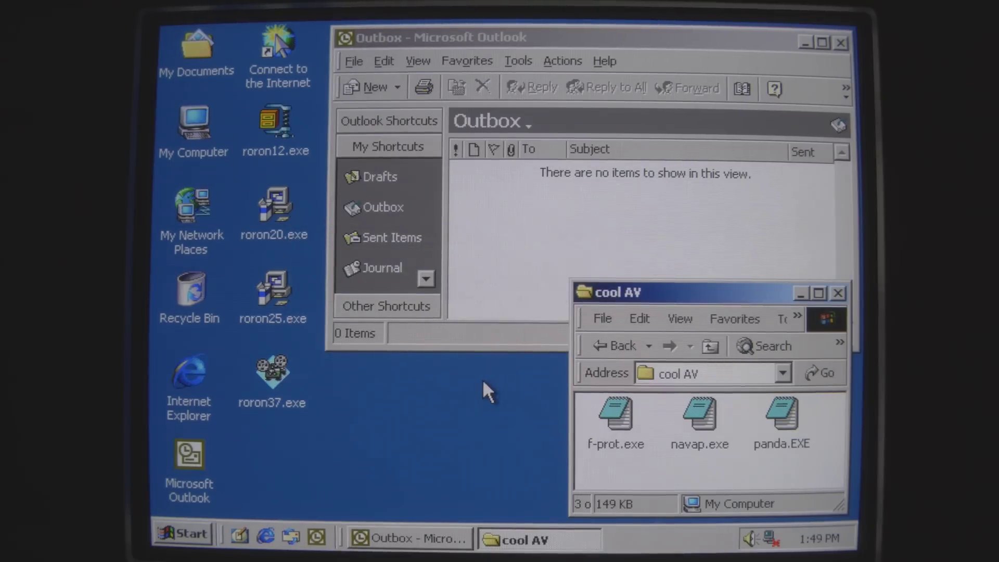
Step: Start Registry Editor and inspect the startup values under HKLM\...\CurrentVersion\Run
{"action": "left_click", "coordinate": [184, 538]}
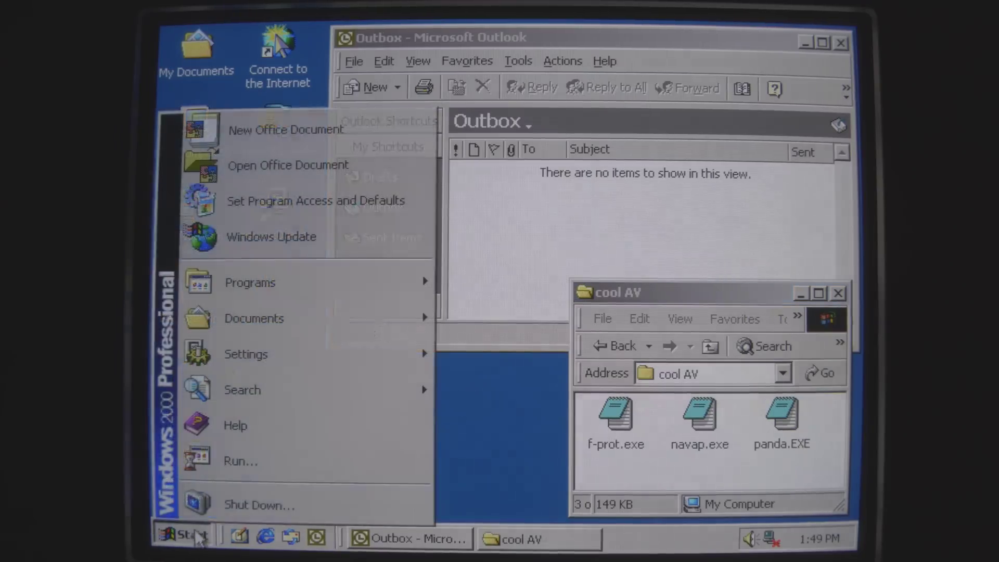
{"action": "left_click", "coordinate": [236, 466]}
{"action": "type", "text": "re"}
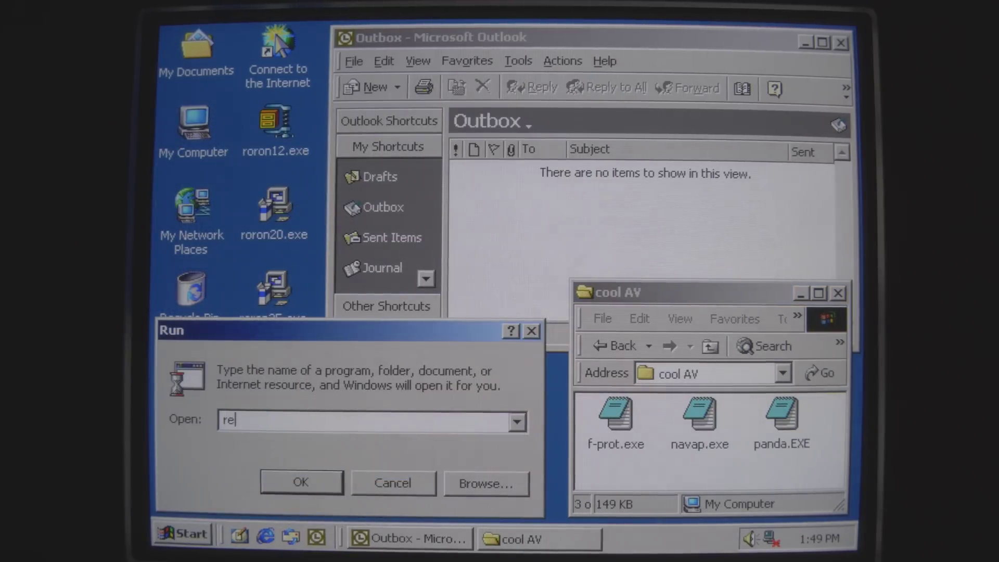
{"action": "type", "text": "gedit"}
{"action": "key", "text": "Return"}
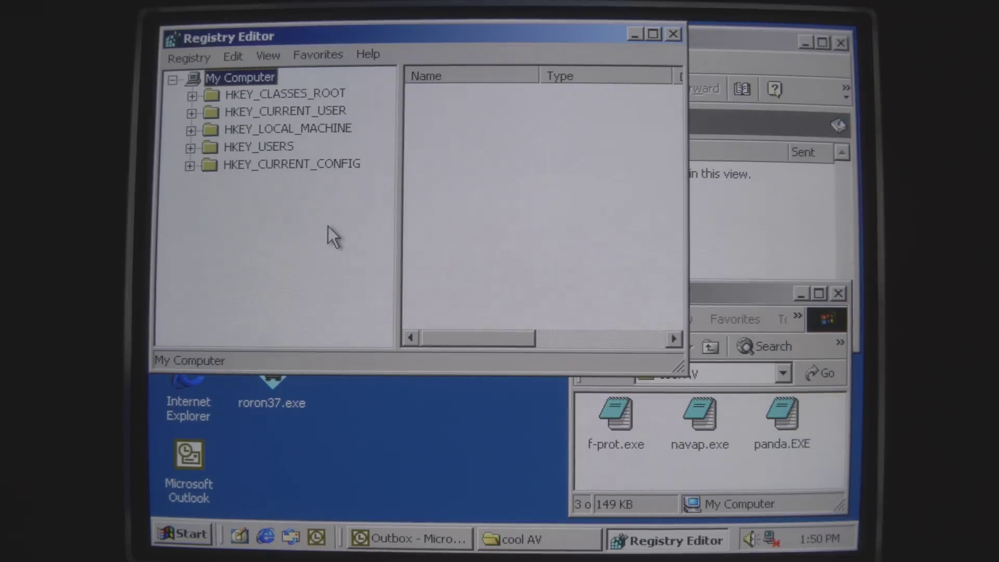
{"action": "left_click", "coordinate": [192, 129]}
{"action": "left_click", "coordinate": [209, 197]}
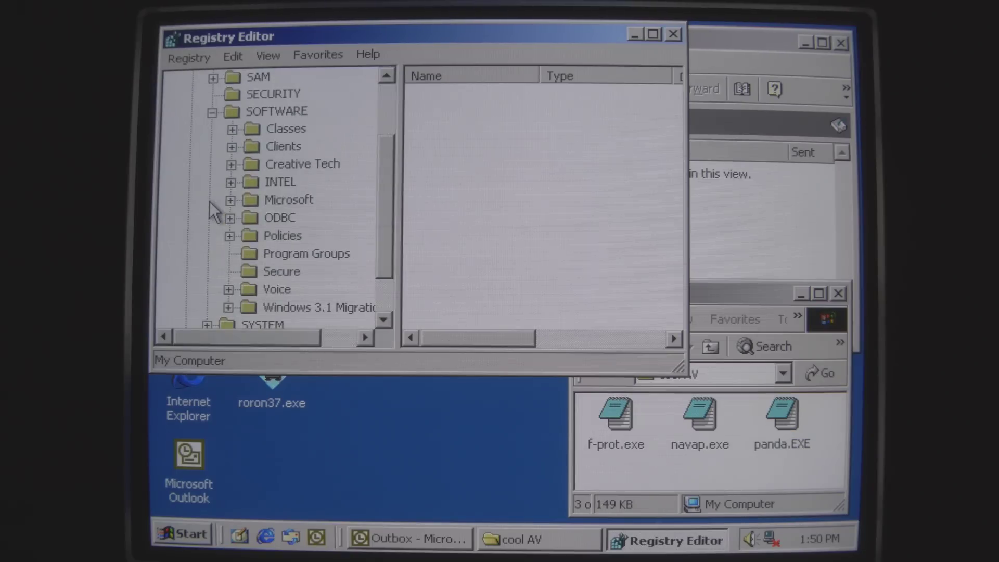
{"action": "left_click", "coordinate": [231, 200]}
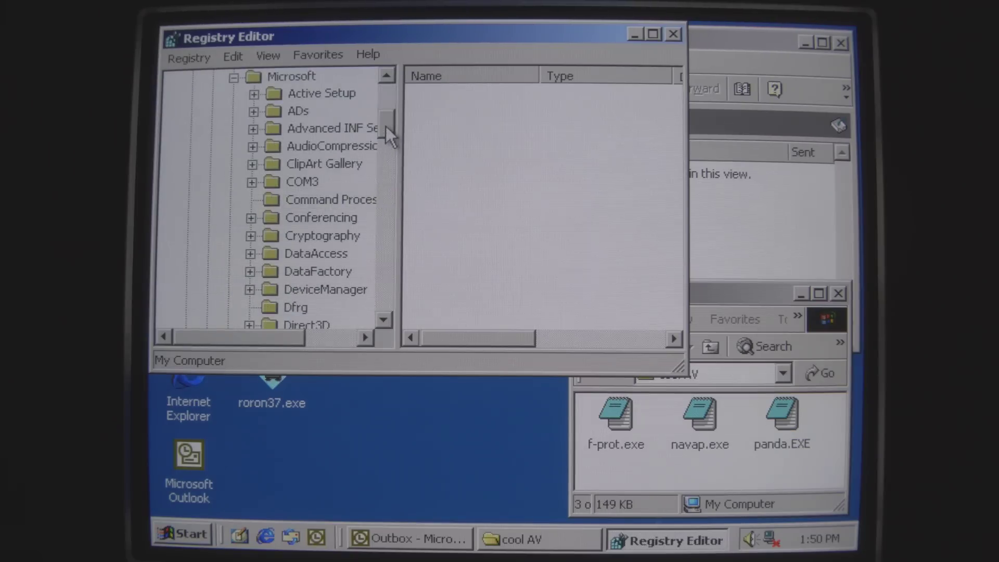
{"action": "left_click_drag", "start_coordinate": [386, 126], "coordinate": [385, 274]}
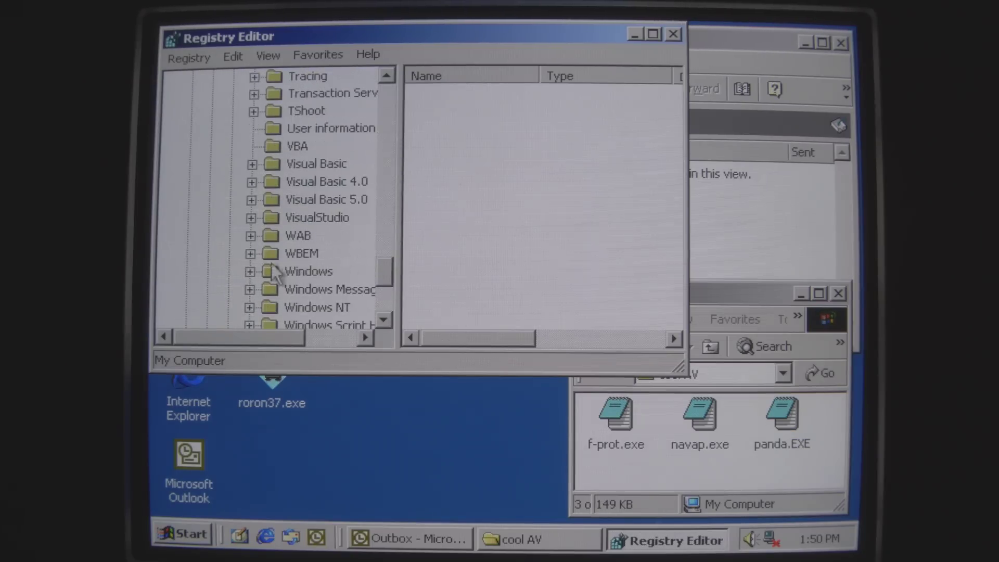
{"action": "left_click", "coordinate": [250, 271]}
{"action": "left_click", "coordinate": [266, 289]}
{"action": "left_click_drag", "start_coordinate": [388, 241], "coordinate": [390, 269]}
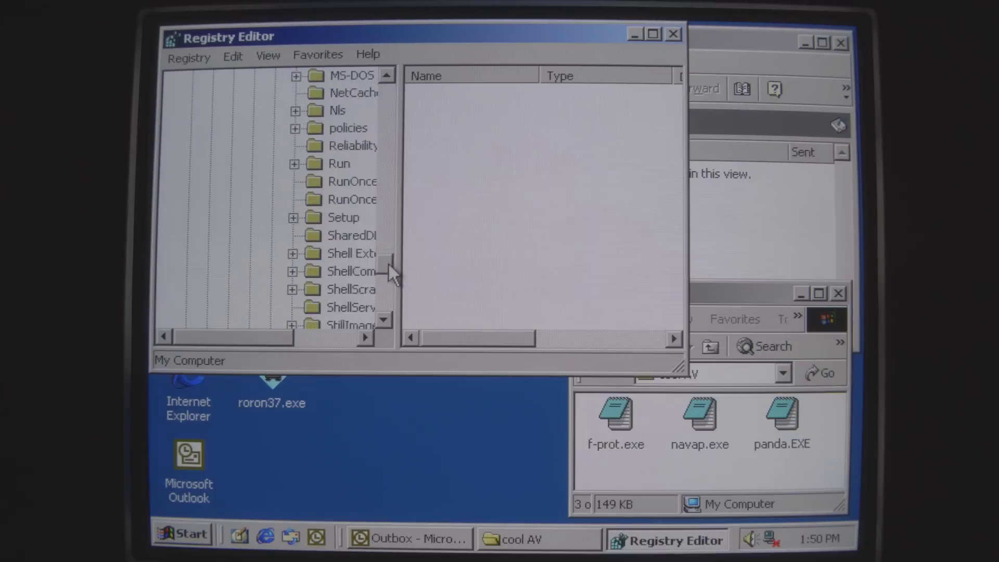
{"action": "left_click", "coordinate": [339, 163]}
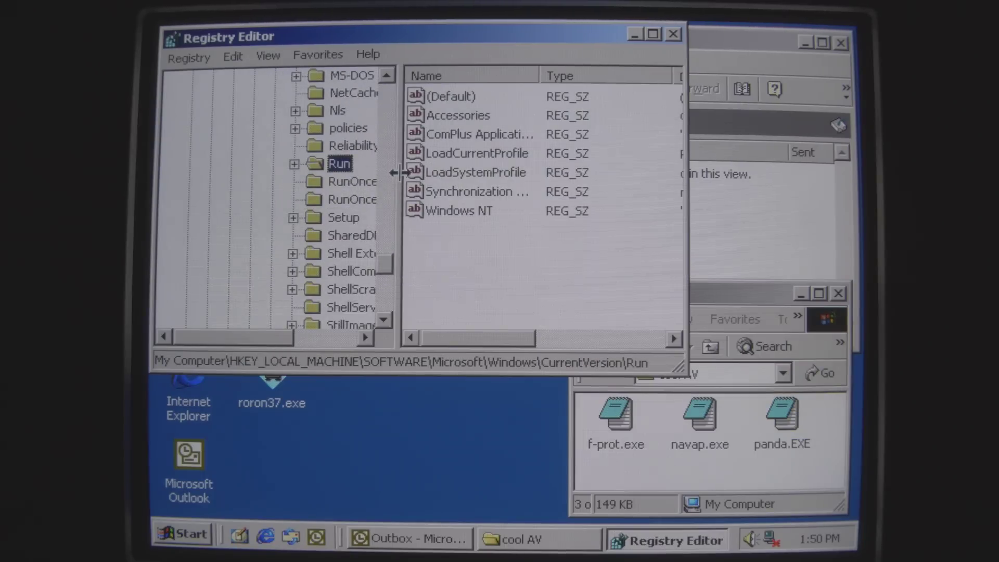
{"action": "left_click_drag", "start_coordinate": [397, 172], "coordinate": [273, 179]}
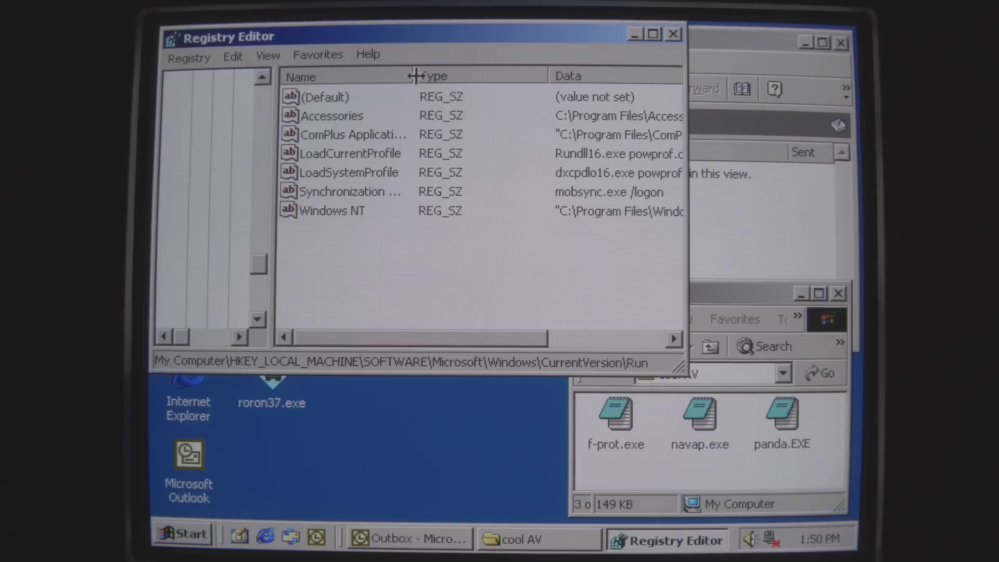
{"action": "left_click_drag", "start_coordinate": [416, 76], "coordinate": [478, 76]}
{"action": "mouse_move", "coordinate": [382, 336]}
{"action": "left_mouse_down"}
{"action": "mouse_move", "coordinate": [523, 338]}
{"action": "mouse_move", "coordinate": [335, 337]}
{"action": "left_mouse_up"}
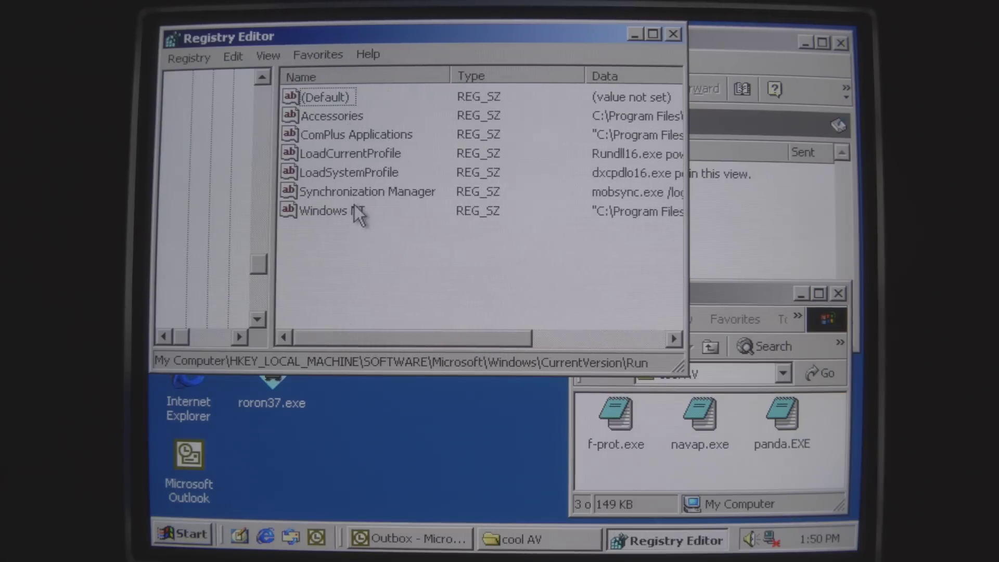
{"action": "left_click_drag", "start_coordinate": [375, 339], "coordinate": [516, 339]}
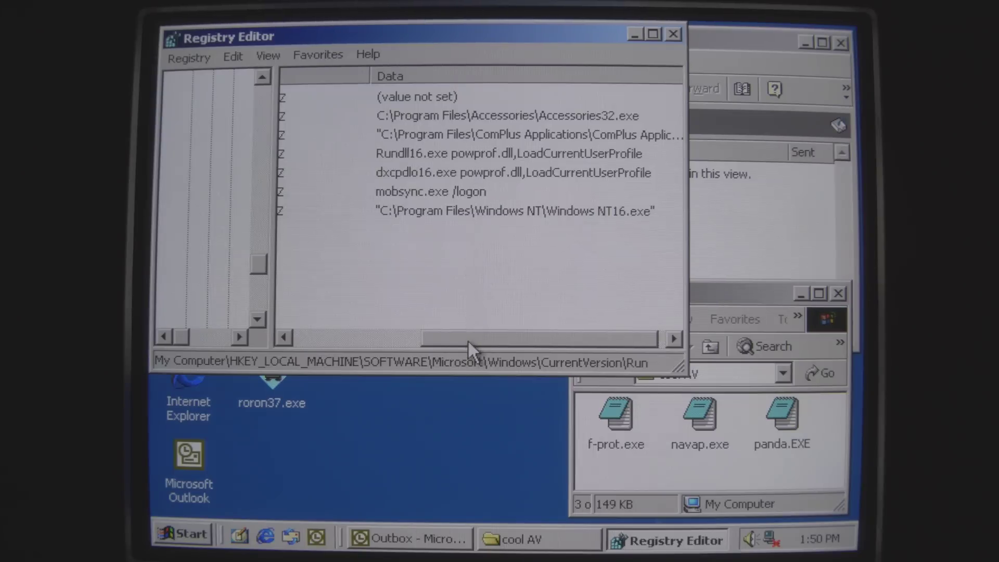
{"action": "left_click_drag", "start_coordinate": [467, 341], "coordinate": [336, 340]}
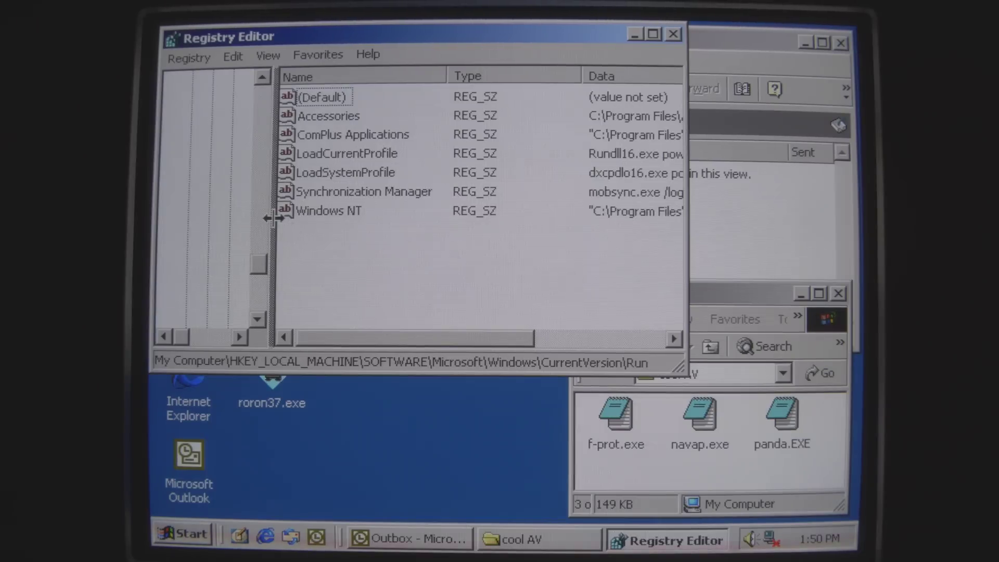
{"action": "left_click_drag", "start_coordinate": [274, 227], "coordinate": [444, 227]}
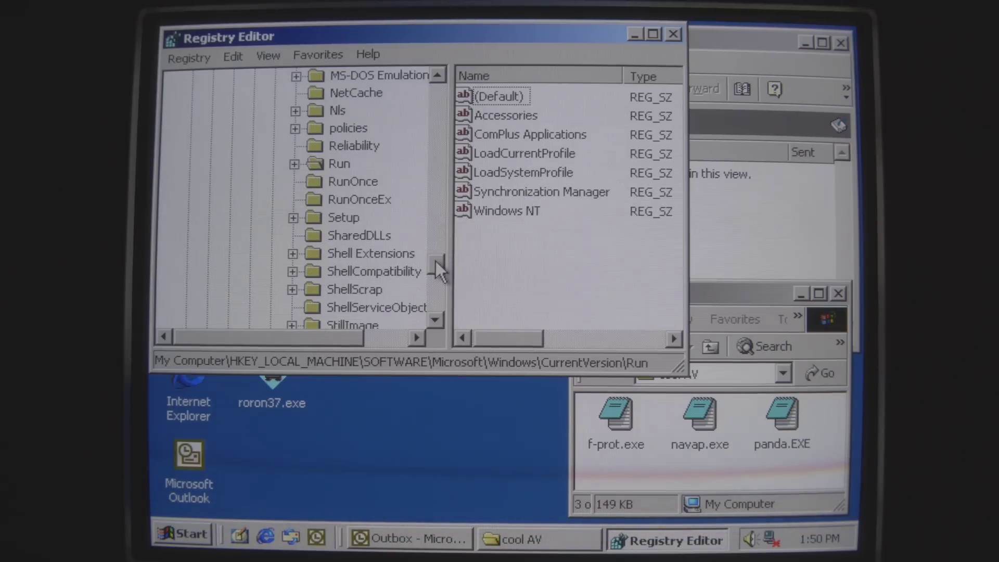
{"action": "mouse_move", "coordinate": [436, 261]}
{"action": "left_mouse_down"}
{"action": "mouse_move", "coordinate": [443, 235]}
{"action": "mouse_move", "coordinate": [437, 82]}
{"action": "left_mouse_up"}
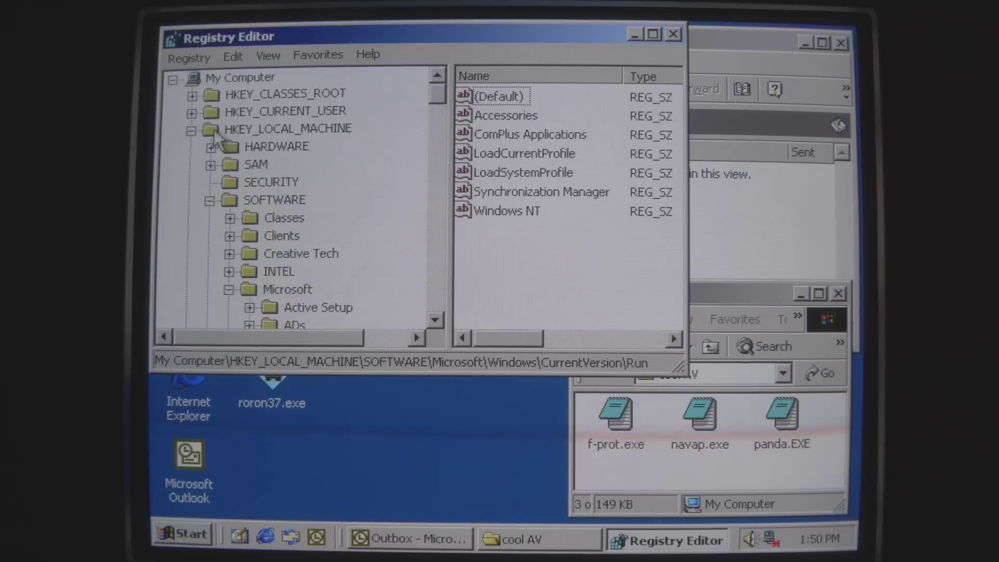
Step: Read HKCR\exefile\shell\open\command (C:\WINNT\Rundll16.exe "%1" %*), then minimize the editor
{"action": "left_click", "coordinate": [192, 131]}
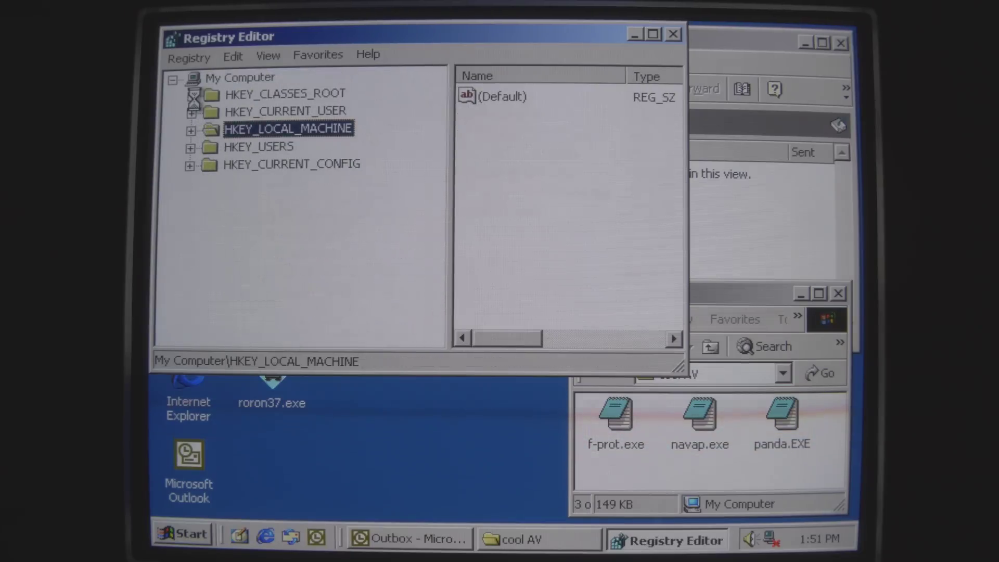
{"action": "left_click", "coordinate": [193, 94]}
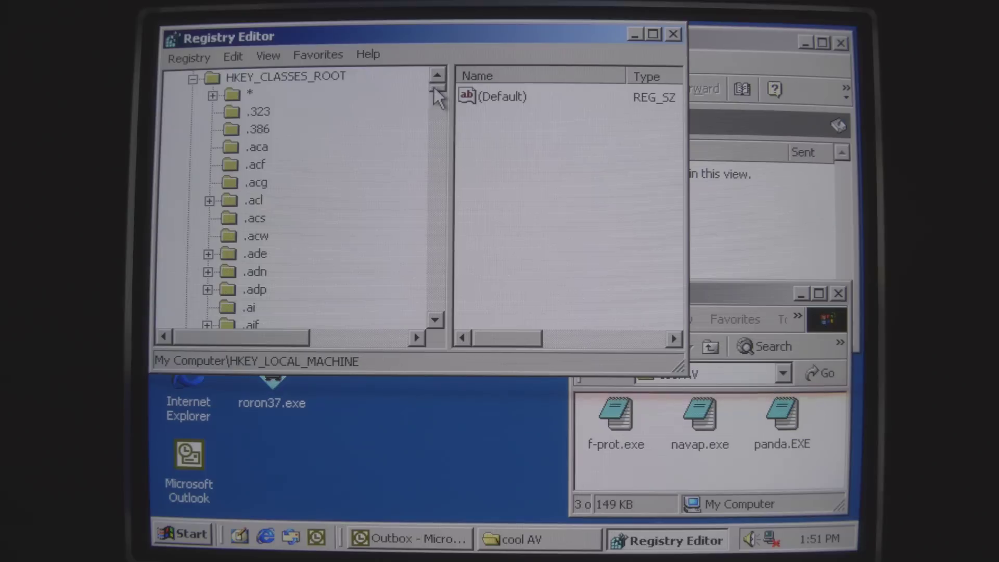
{"action": "left_click_drag", "start_coordinate": [435, 86], "coordinate": [435, 179]}
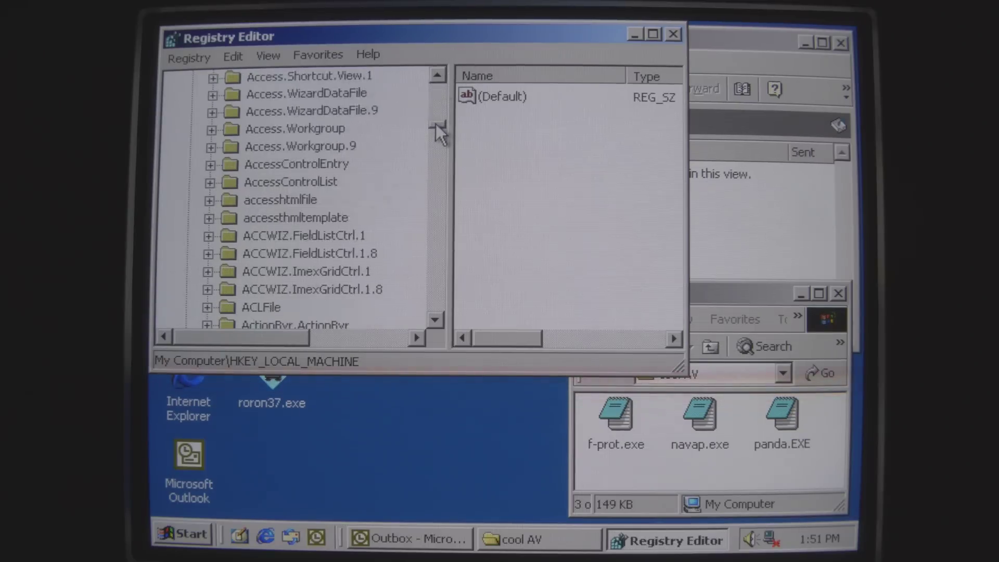
{"action": "left_click", "coordinate": [211, 130]}
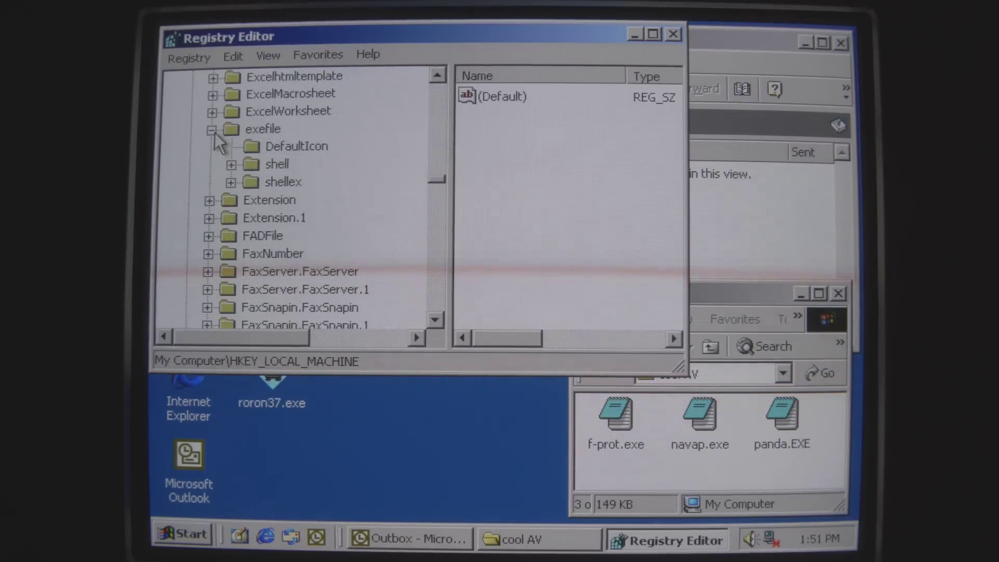
{"action": "left_click", "coordinate": [231, 164]}
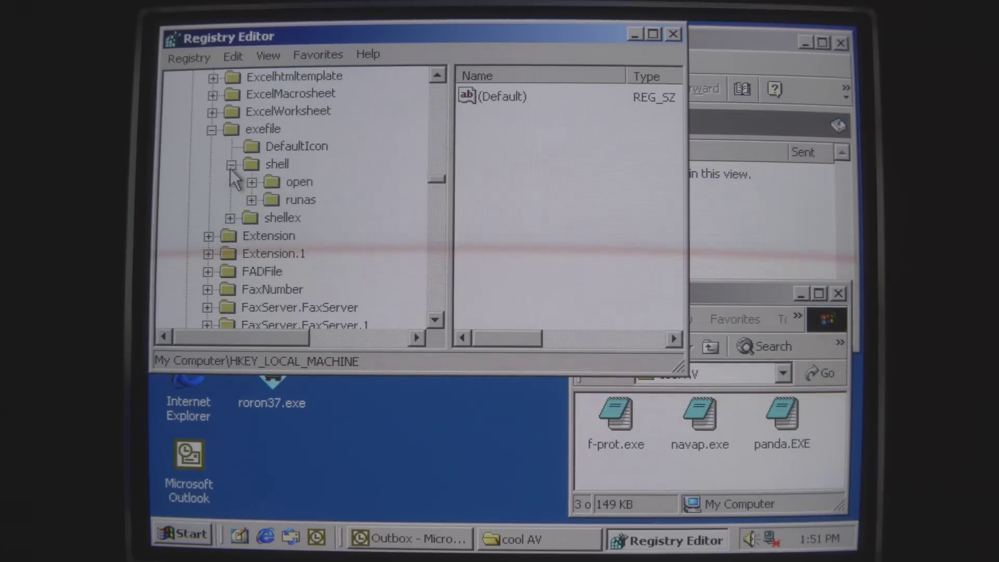
{"action": "left_click", "coordinate": [252, 182]}
{"action": "left_click", "coordinate": [331, 200]}
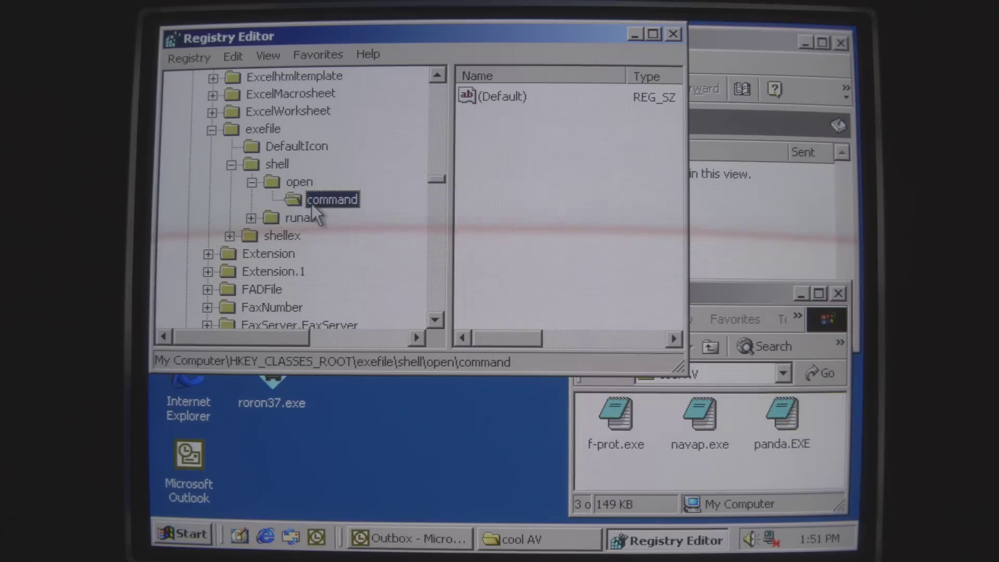
{"action": "left_click", "coordinate": [299, 182]}
{"action": "left_click", "coordinate": [332, 199]}
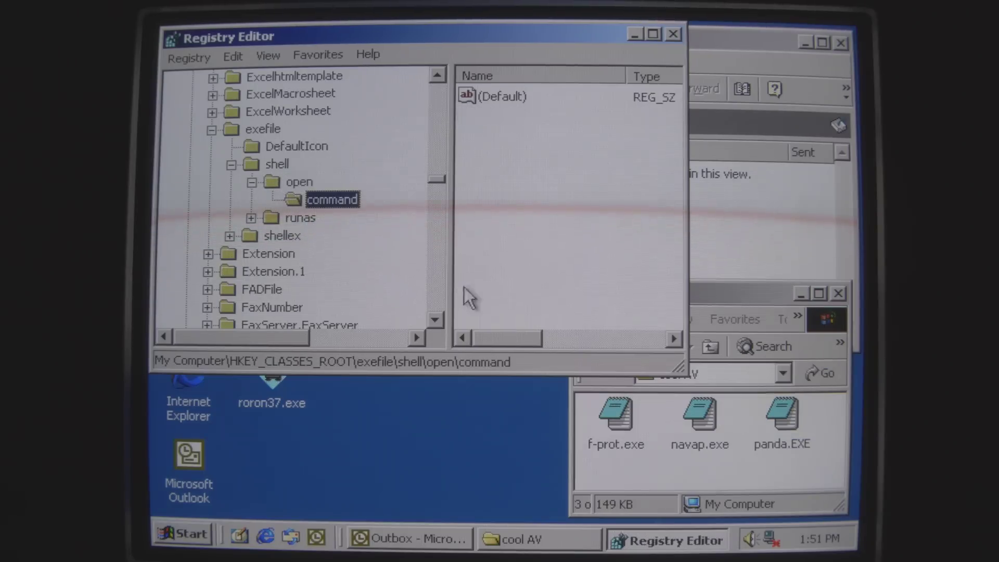
{"action": "mouse_move", "coordinate": [499, 340]}
{"action": "left_mouse_down"}
{"action": "mouse_move", "coordinate": [588, 344]}
{"action": "mouse_move", "coordinate": [566, 343]}
{"action": "left_mouse_up"}
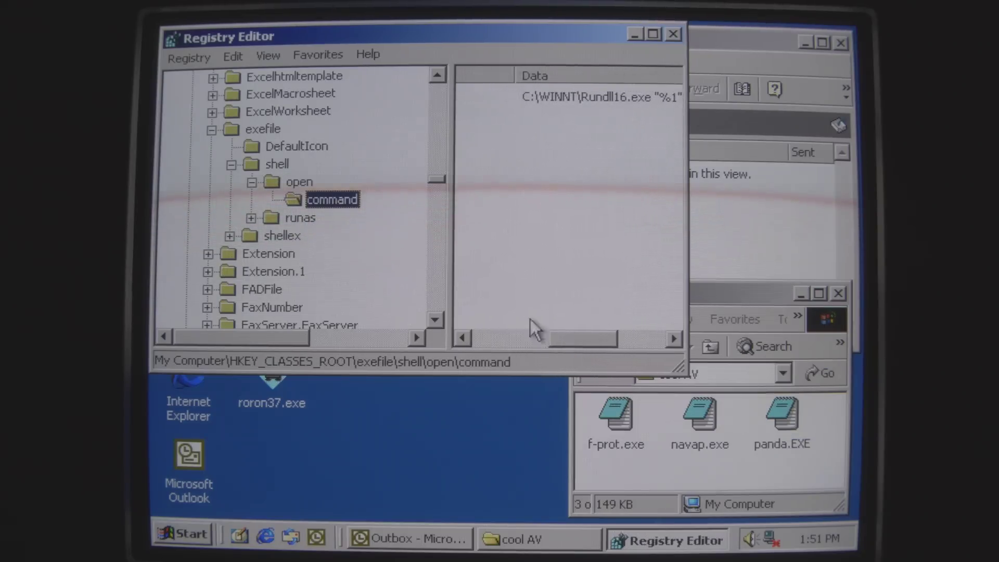
{"action": "left_click_drag", "start_coordinate": [449, 203], "coordinate": [297, 200]}
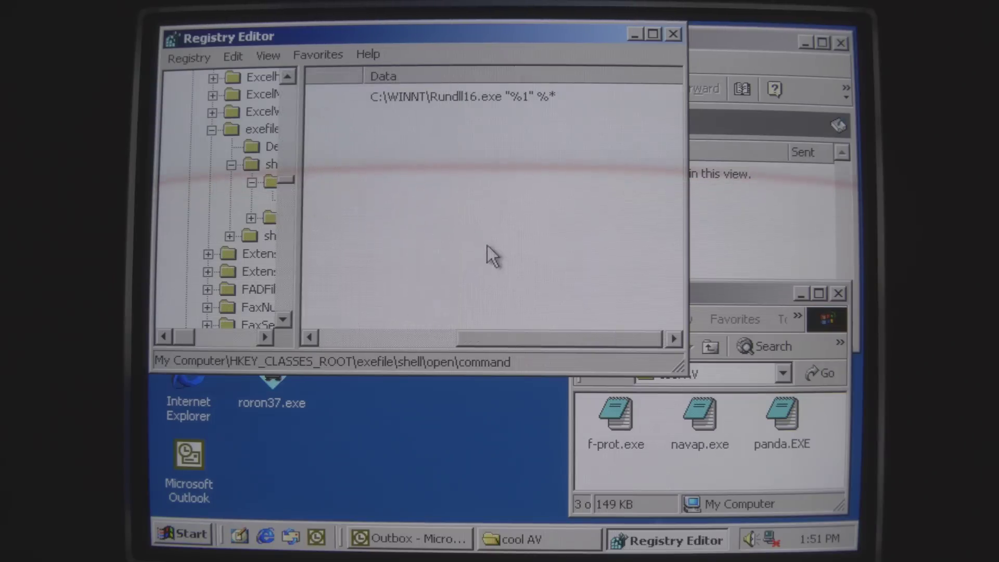
{"action": "mouse_move", "coordinate": [484, 343]}
{"action": "left_mouse_down"}
{"action": "mouse_move", "coordinate": [331, 342]}
{"action": "mouse_move", "coordinate": [485, 341]}
{"action": "left_mouse_up"}
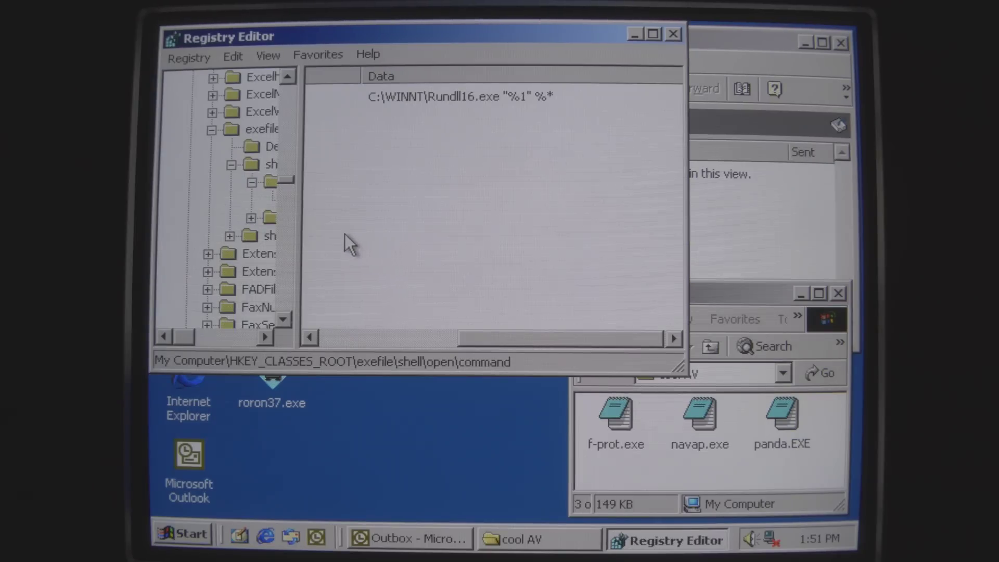
{"action": "left_click", "coordinate": [636, 35]}
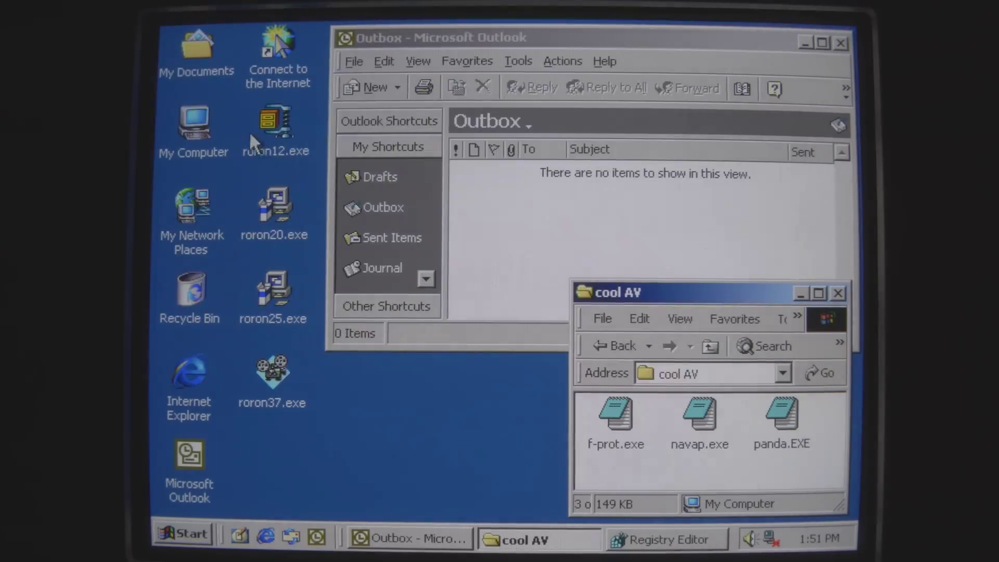
Step: Open Local Disk (C:) from My Computer, then launch Solitaire via Run, maximize it, and close it
{"action": "double_click", "coordinate": [195, 129]}
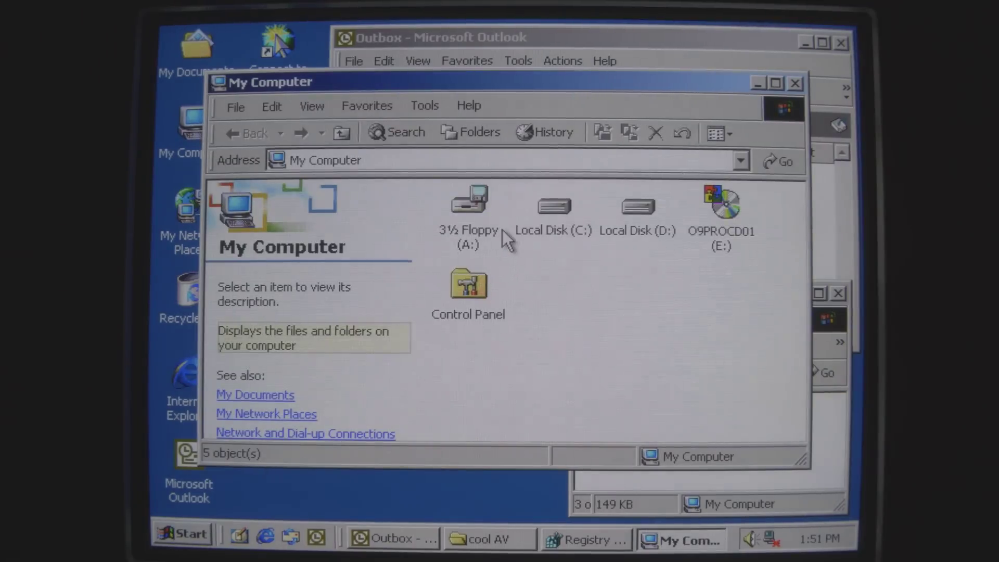
{"action": "double_click", "coordinate": [514, 229]}
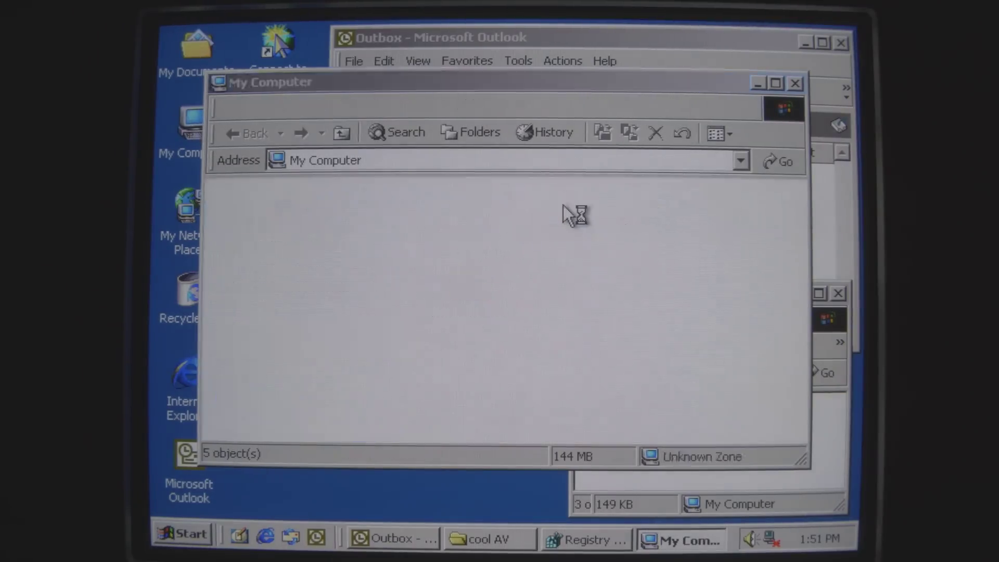
{"action": "left_click", "coordinate": [179, 537]}
{"action": "left_click", "coordinate": [241, 461]}
{"action": "type", "text": "s"}
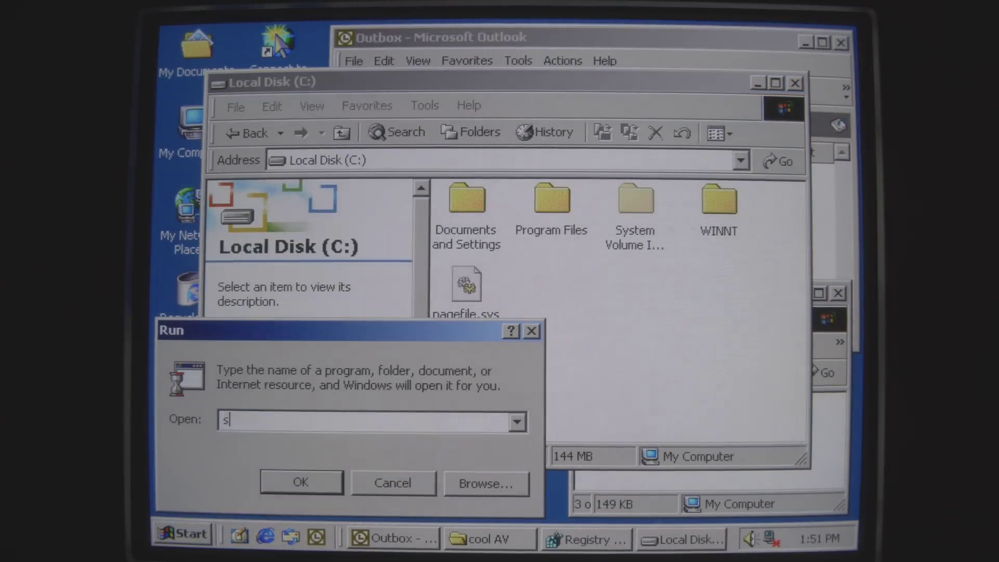
{"action": "type", "text": "ol"}
{"action": "key", "text": "Return"}
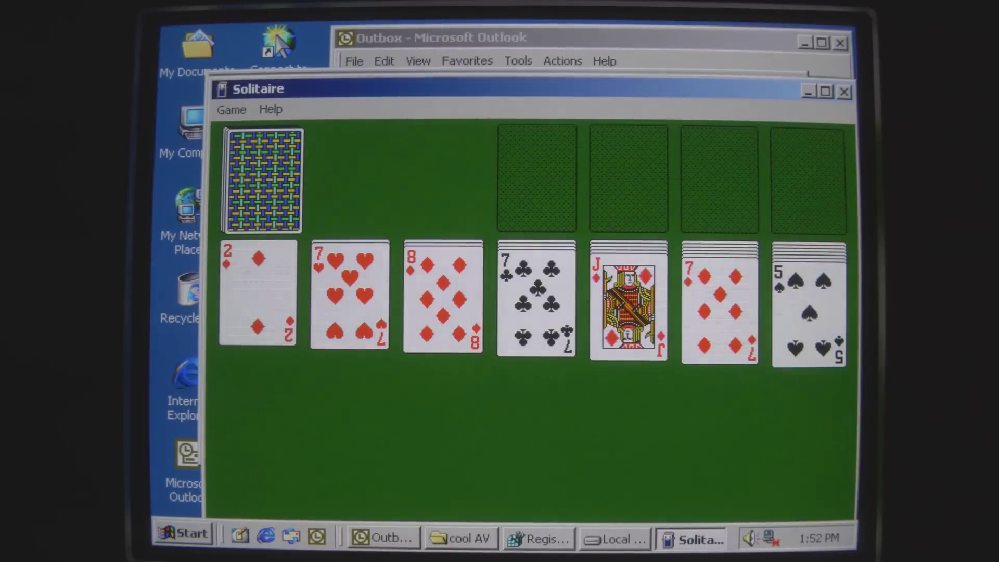
{"action": "double_click", "coordinate": [638, 90]}
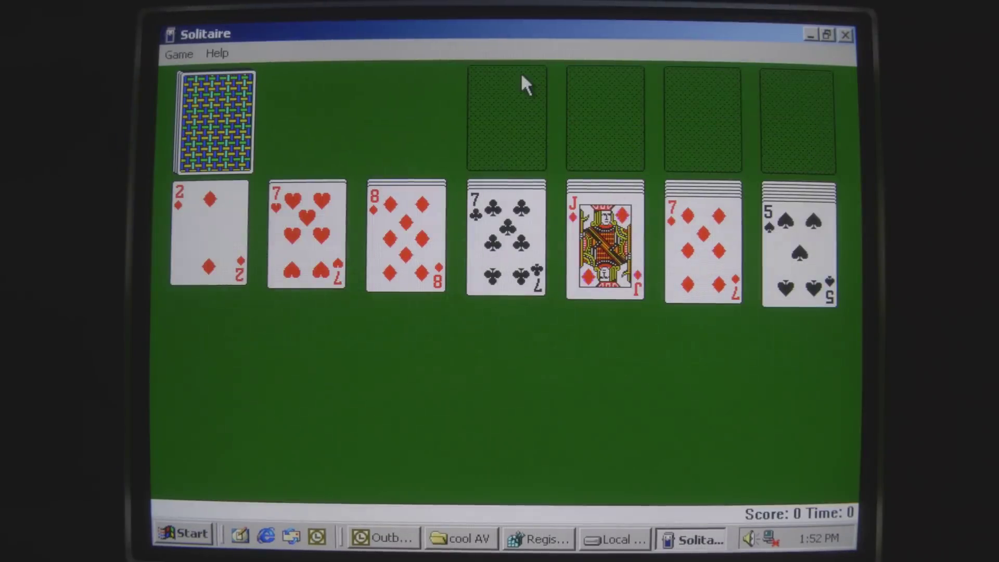
{"action": "left_click", "coordinate": [846, 34]}
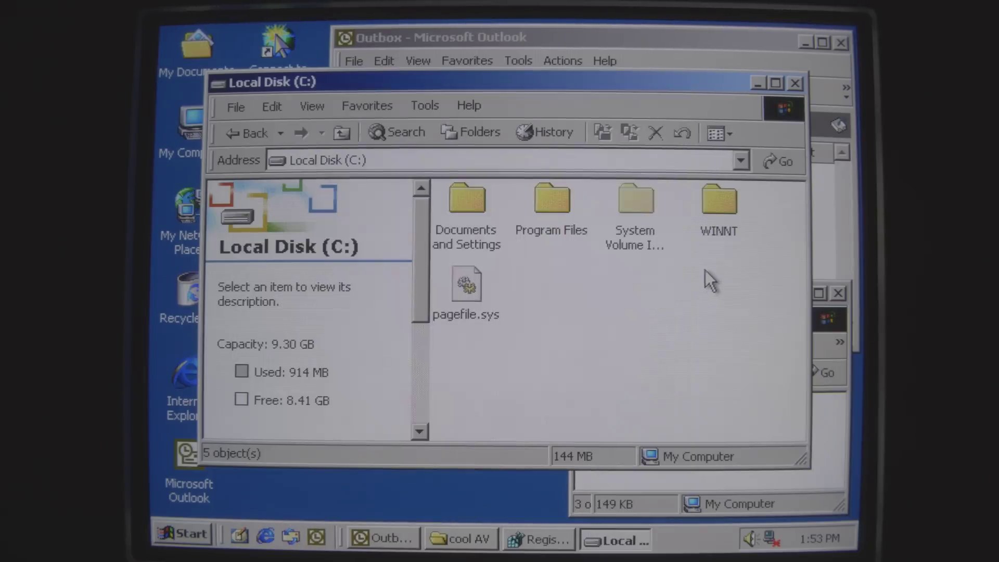
Step: Bring Outlook forward, view Sent Items, then go back to the empty Outbox
{"action": "left_click", "coordinate": [827, 227]}
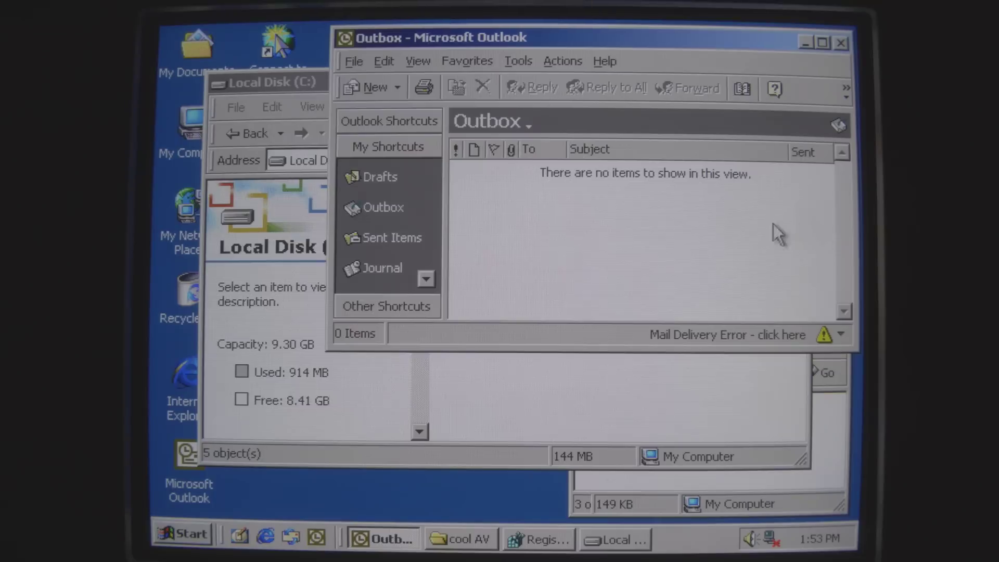
{"action": "left_click", "coordinate": [386, 235]}
{"action": "left_click", "coordinate": [386, 207]}
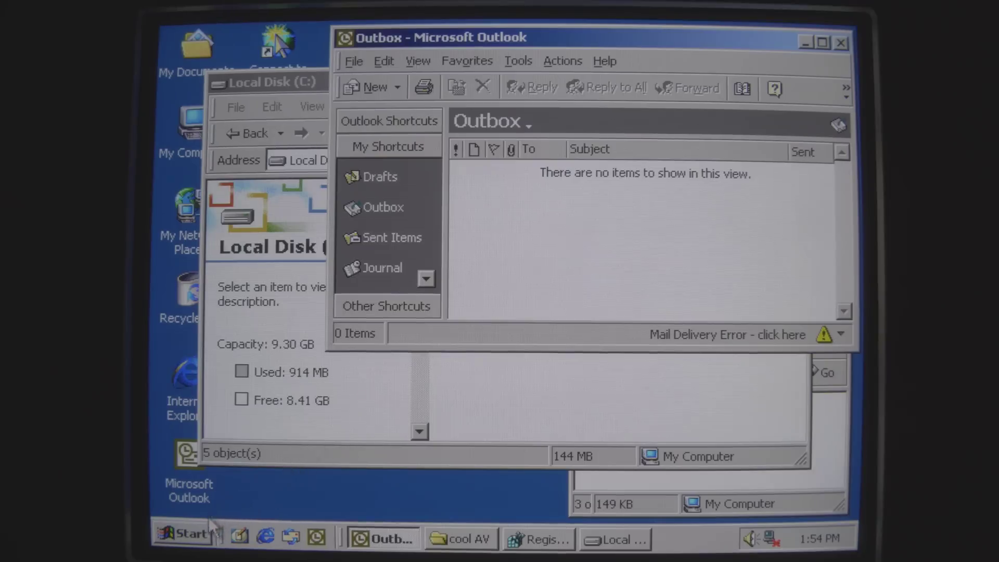
Step: Restart the computer using the Restart option in the Shut Down dialog
{"action": "left_click", "coordinate": [191, 538]}
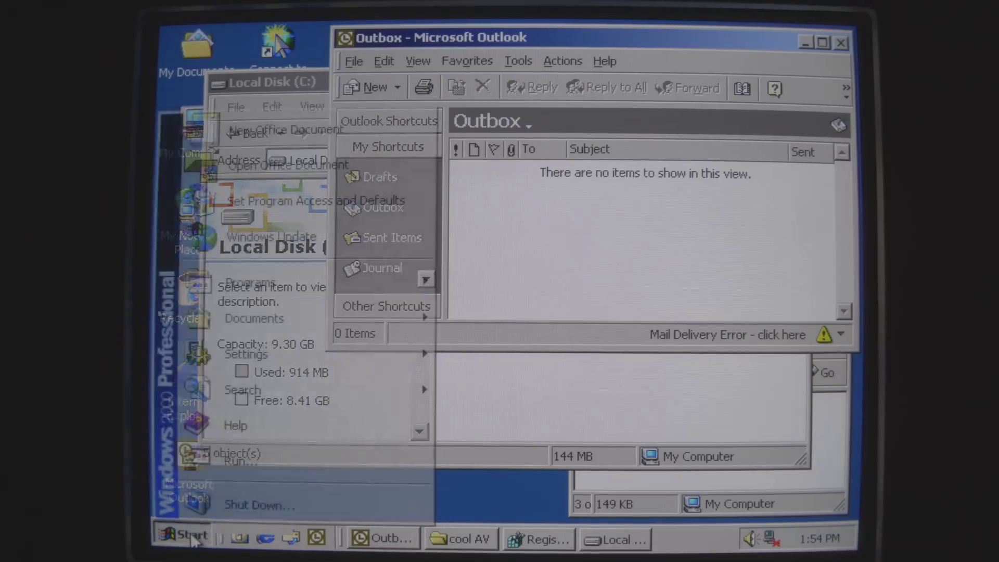
{"action": "left_click", "coordinate": [226, 502]}
{"action": "left_click", "coordinate": [553, 257]}
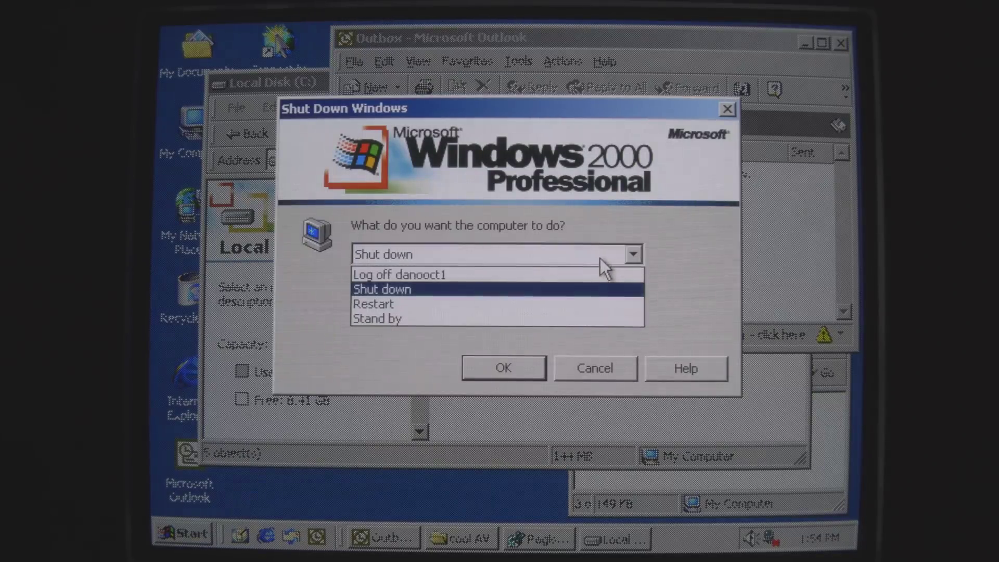
{"action": "left_click", "coordinate": [500, 303]}
{"action": "left_click", "coordinate": [503, 368]}
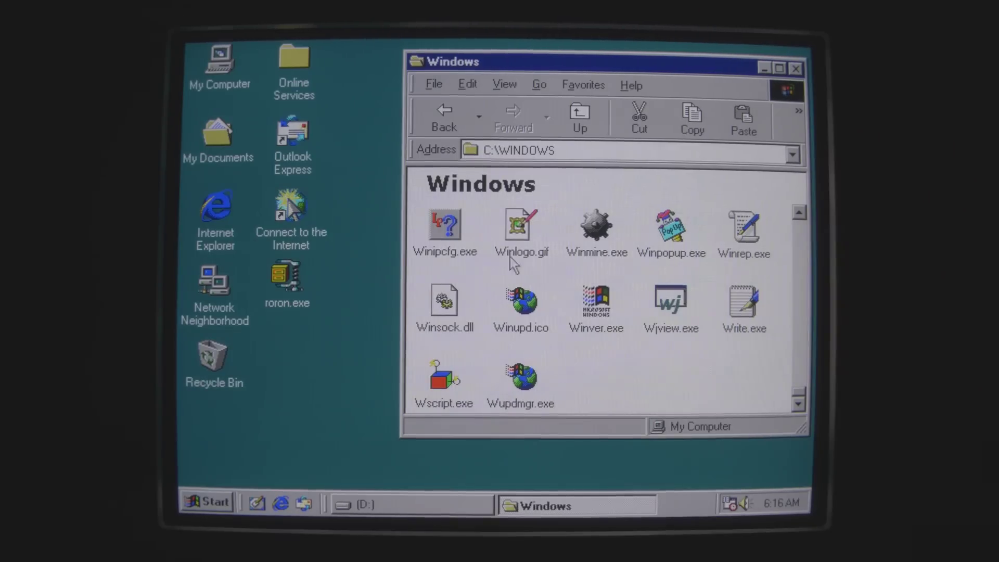
Step: Run roron.exe, dismiss its WinZip license error, select Winfile.dll, and bring the D: window forward
{"action": "double_click", "coordinate": [286, 281]}
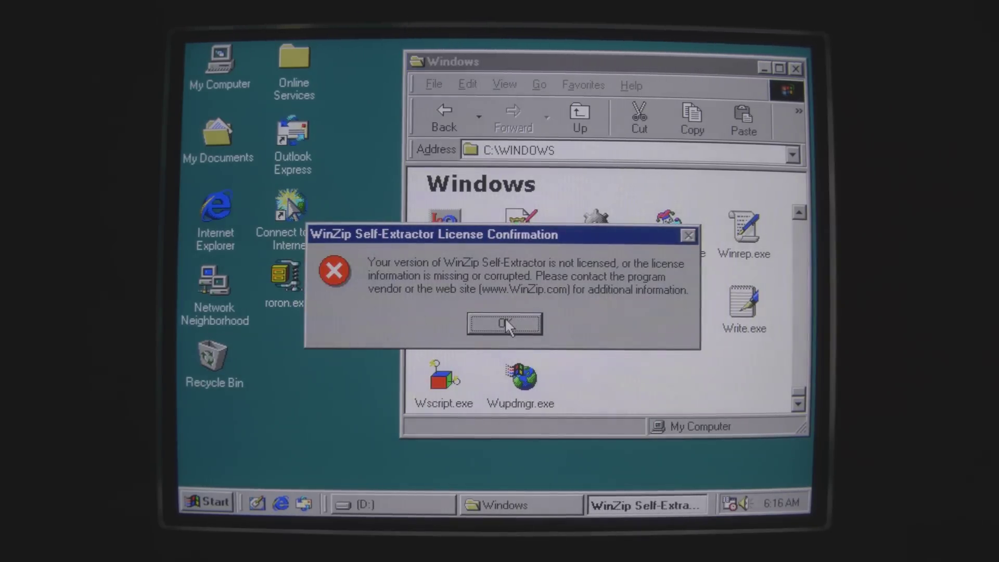
{"action": "left_click", "coordinate": [505, 323]}
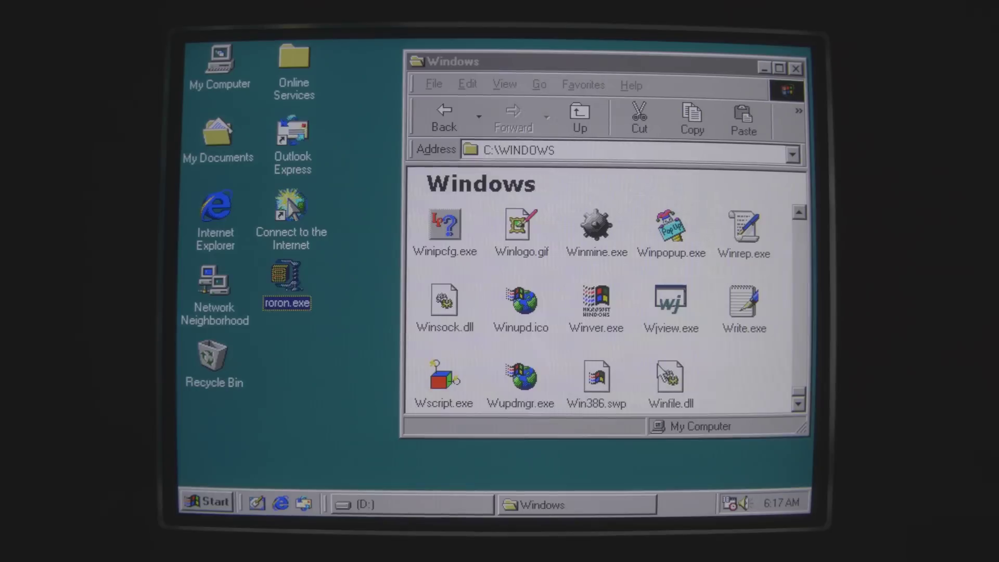
{"action": "left_click", "coordinate": [670, 379]}
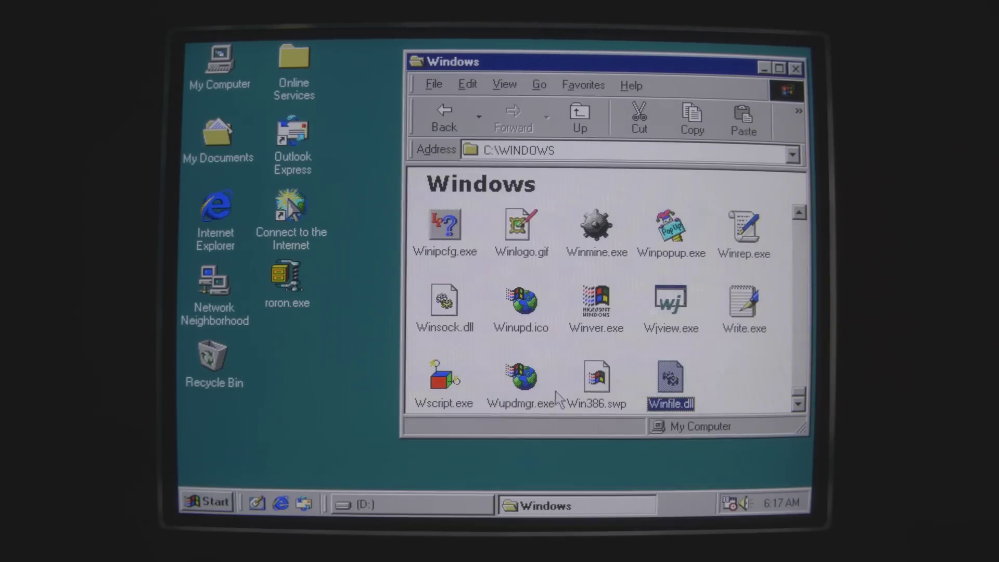
{"action": "left_click", "coordinate": [401, 503]}
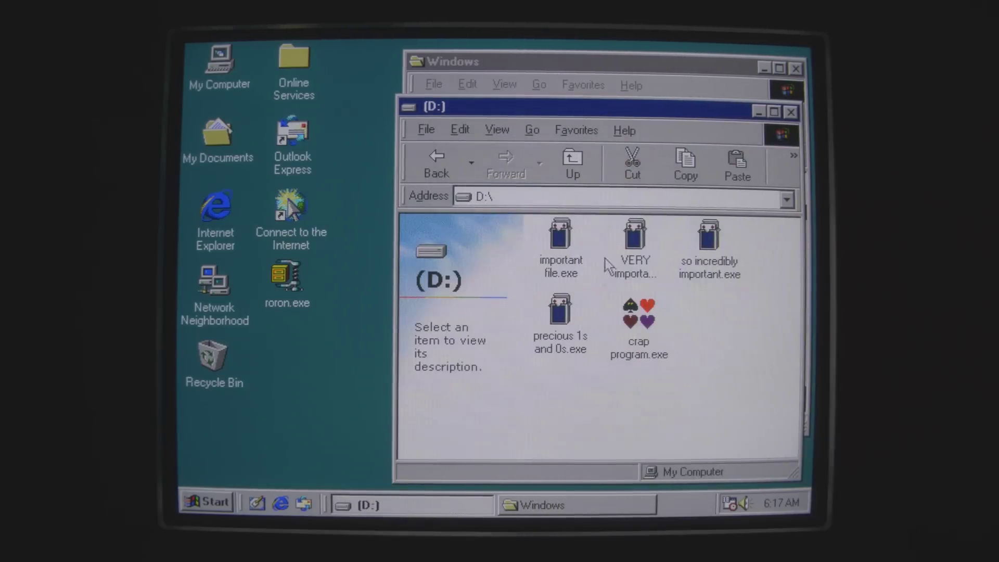
Step: Delete Winfile.dll from the Windows folder, confirm the Recycle Bin prompt, and bring back the D: window
{"action": "left_click", "coordinate": [635, 250]}
{"action": "left_click", "coordinate": [717, 350]}
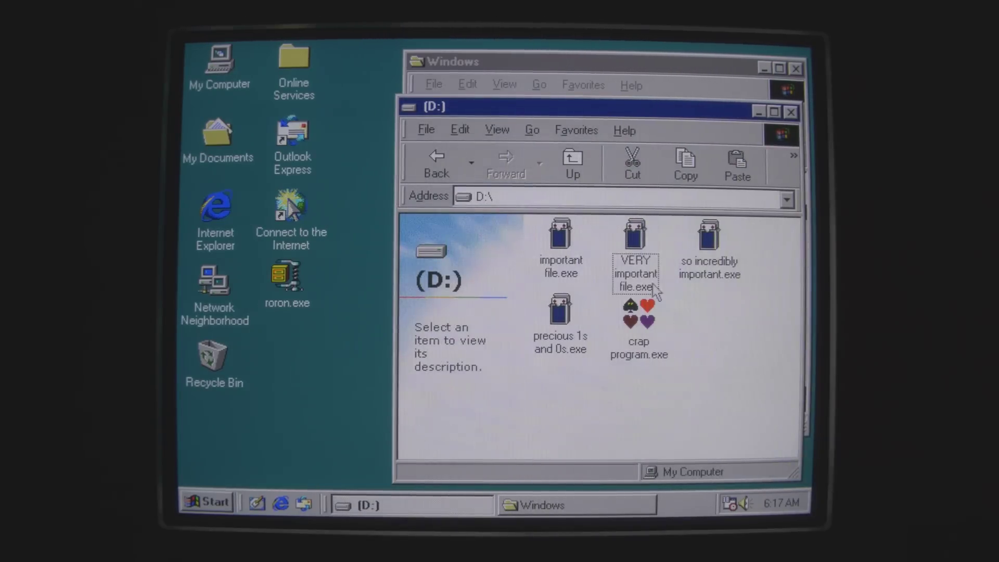
{"action": "left_click", "coordinate": [584, 58]}
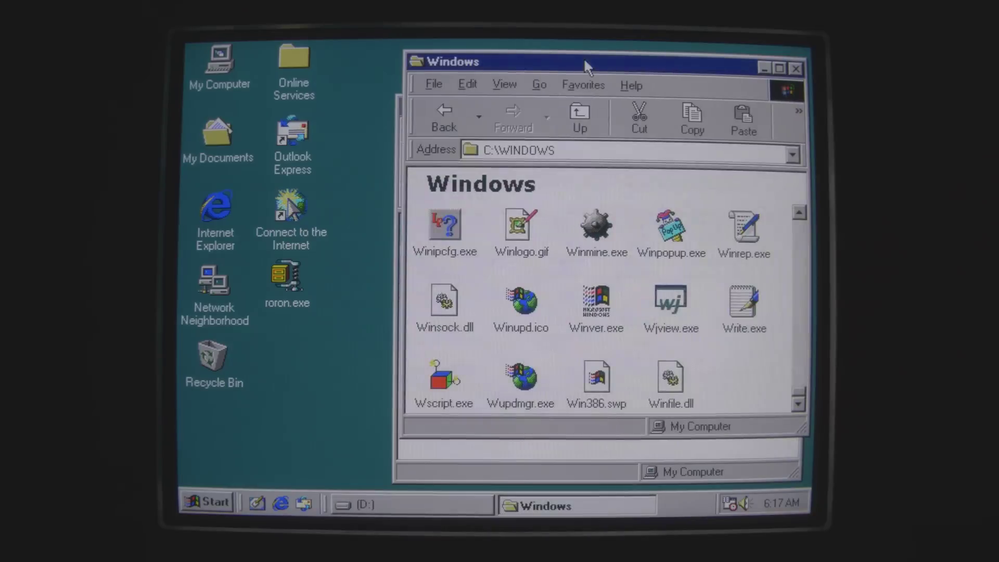
{"action": "left_click", "coordinate": [669, 377]}
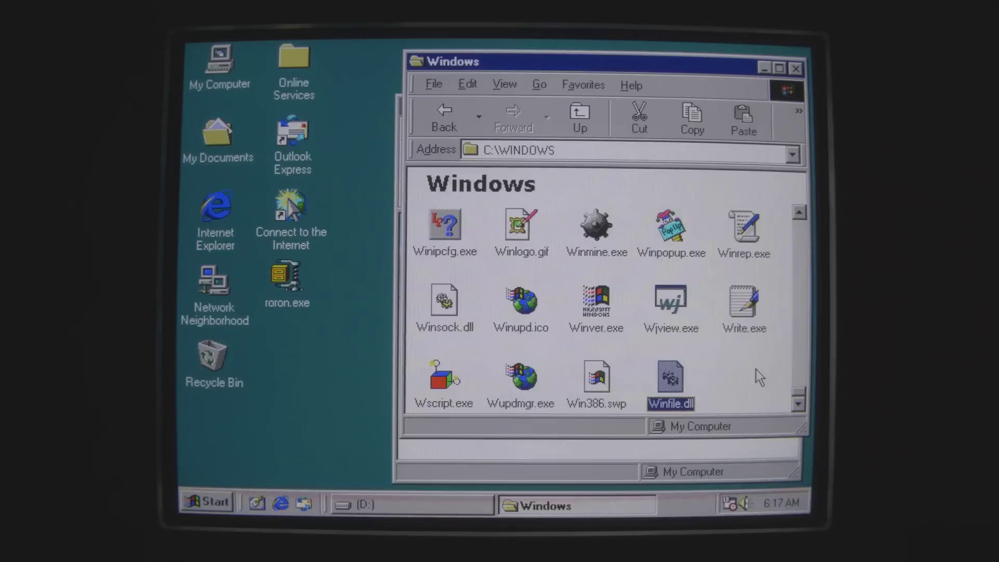
{"action": "key", "text": "Delete"}
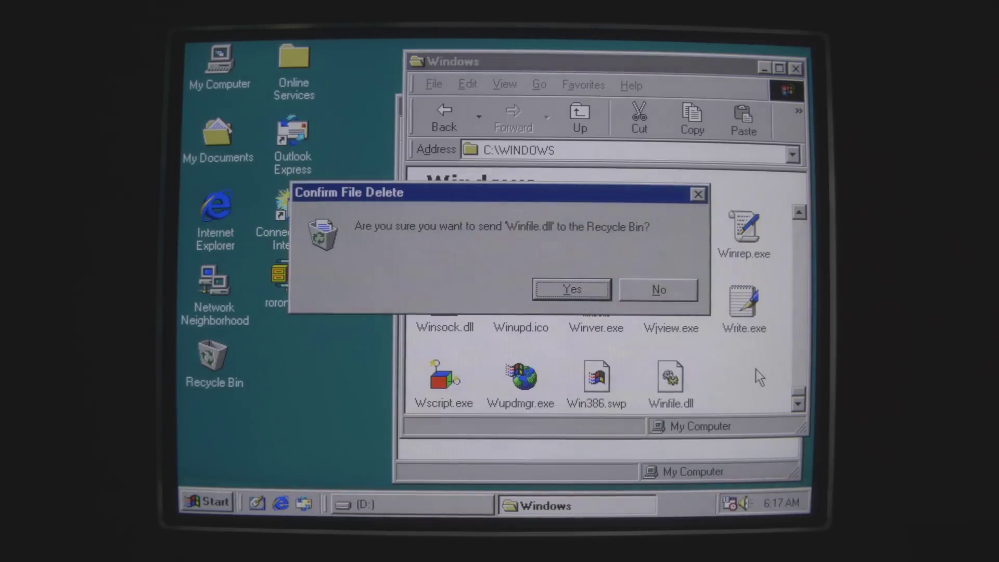
{"action": "left_click", "coordinate": [560, 287]}
{"action": "left_click", "coordinate": [364, 503]}
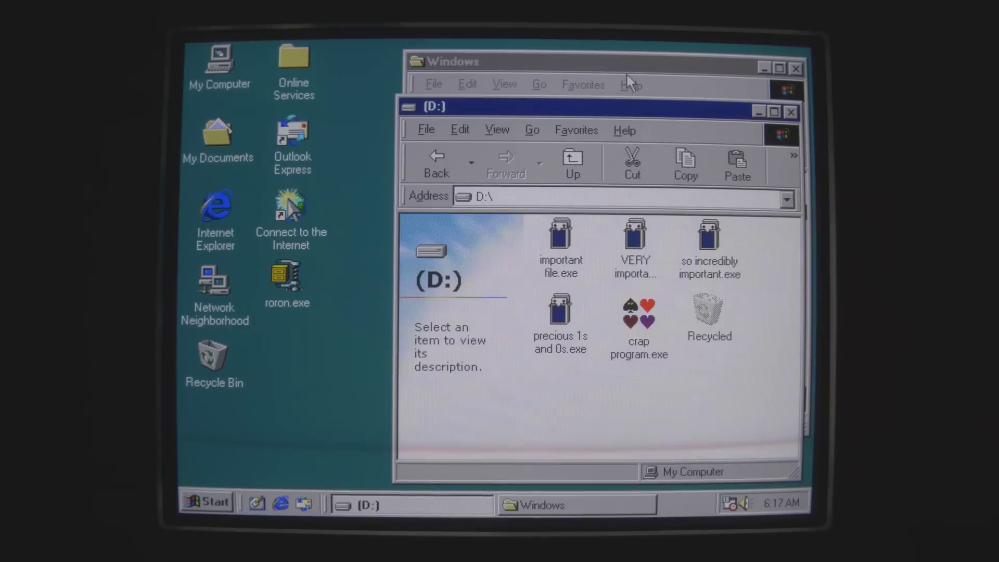
Step: Shift the (D:) window up and far left, then deselect its files
{"action": "left_click_drag", "start_coordinate": [634, 110], "coordinate": [618, 103]}
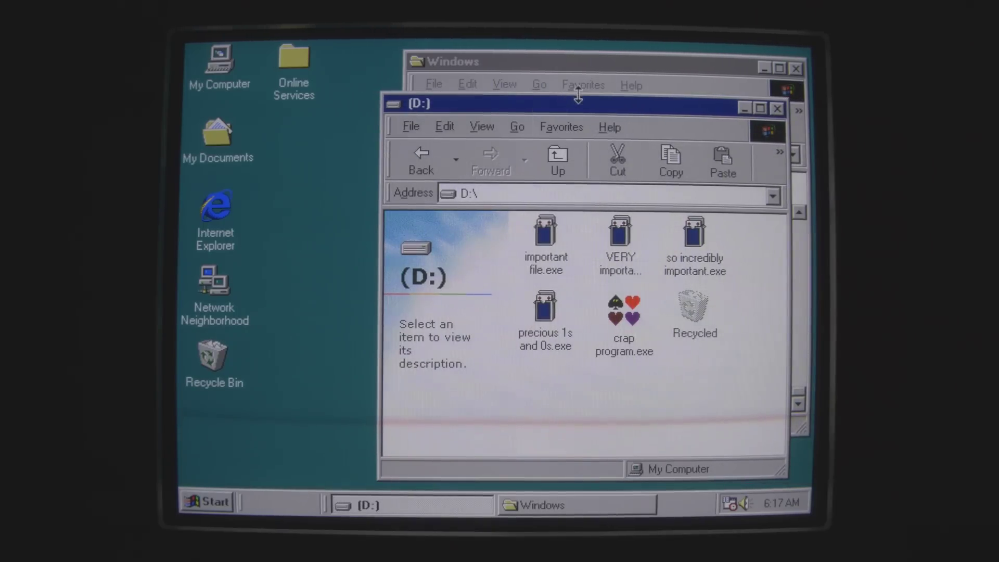
{"action": "left_click_drag", "start_coordinate": [605, 104], "coordinate": [447, 93]}
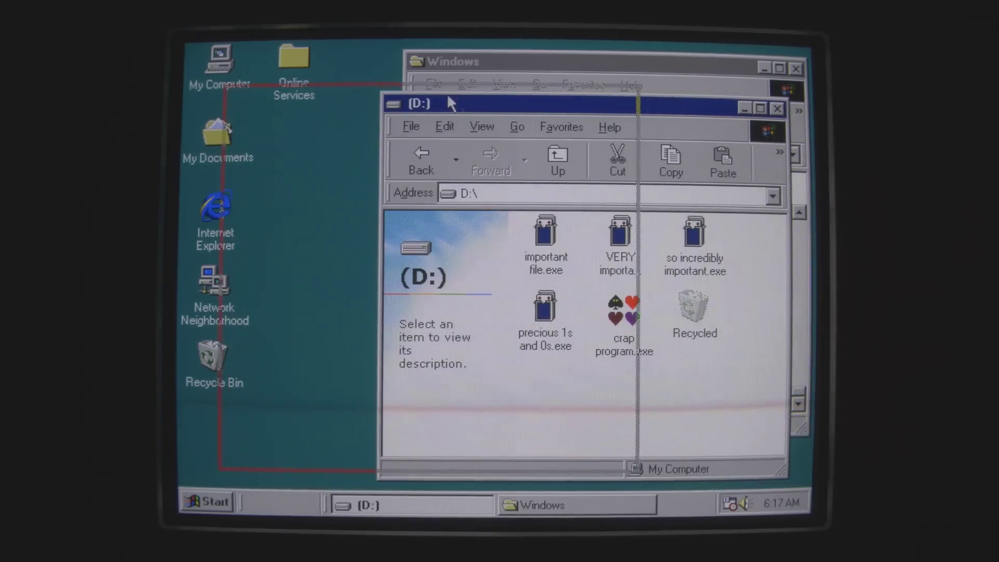
{"action": "left_click", "coordinate": [599, 368]}
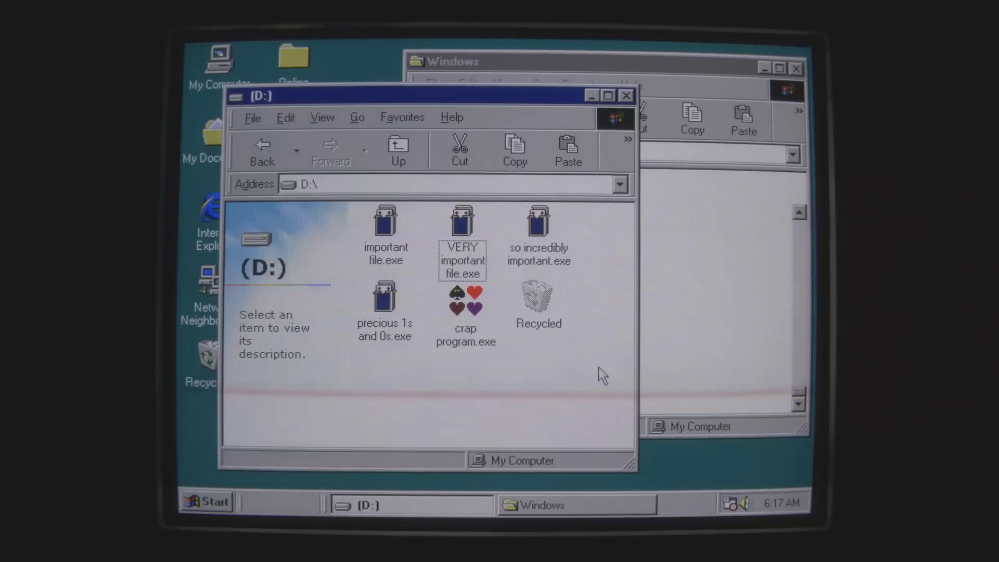
Step: Run important file.exe, close the Solitaire it launches, and bring the Windows folder forward
{"action": "double_click", "coordinate": [382, 233]}
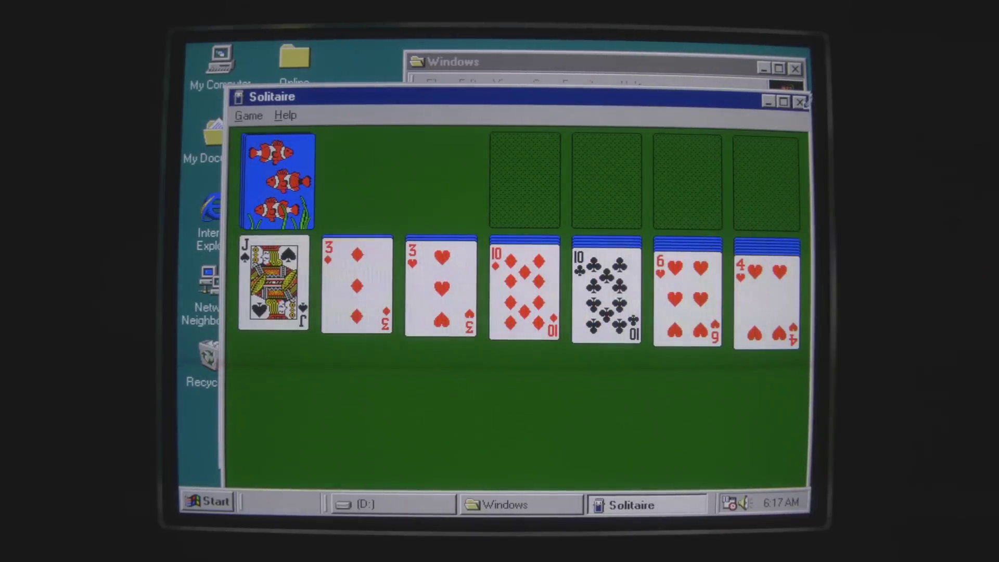
{"action": "left_click", "coordinate": [800, 102]}
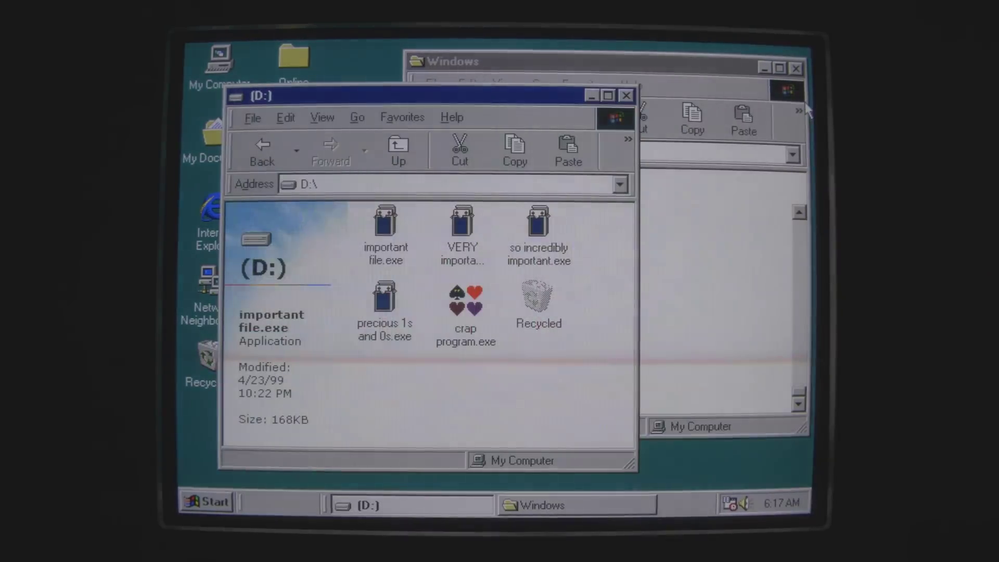
{"action": "left_click", "coordinate": [478, 399]}
{"action": "left_click_drag", "start_coordinate": [493, 95], "coordinate": [583, 96]}
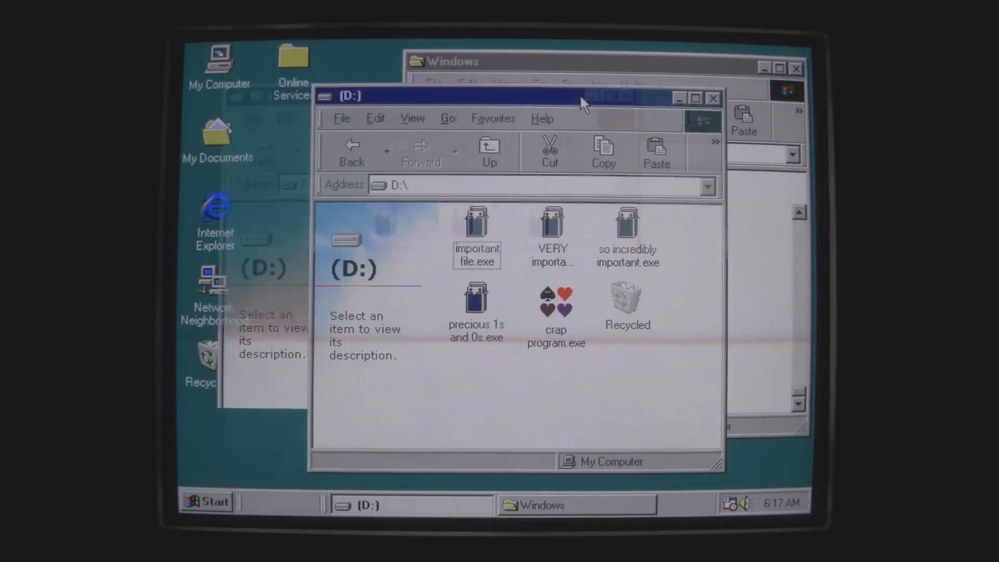
{"action": "left_click", "coordinate": [759, 272]}
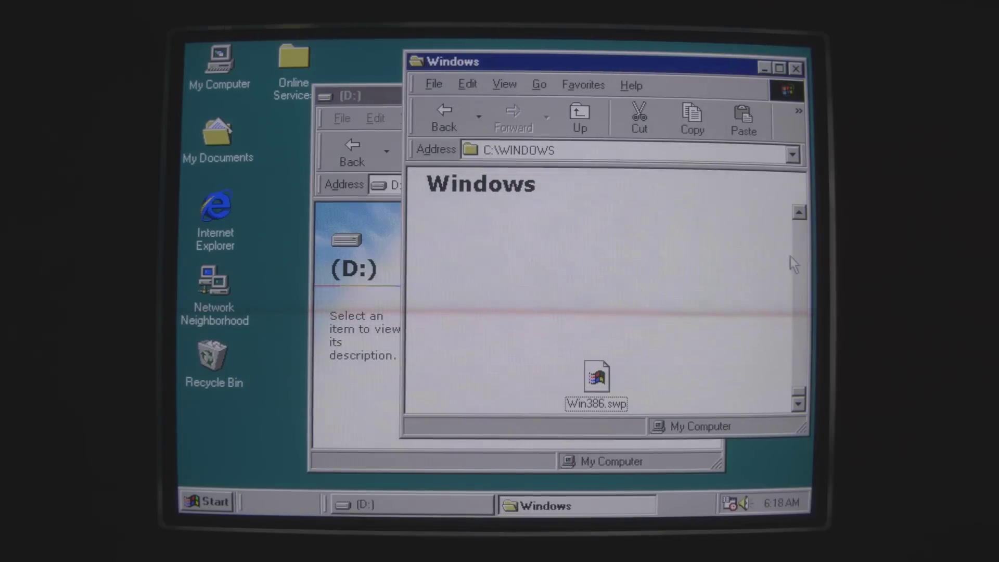
Step: Scroll up in C:\WINDOWS and open the SYSTEM folder
{"action": "left_click", "coordinate": [798, 388]}
{"action": "left_click_drag", "start_coordinate": [797, 388], "coordinate": [802, 283]}
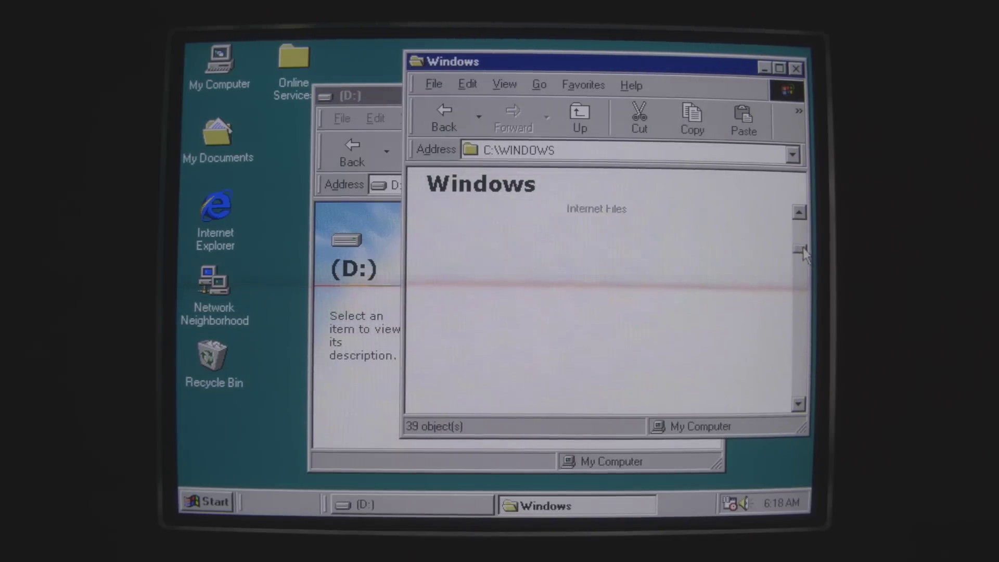
{"action": "left_click_drag", "start_coordinate": [801, 288], "coordinate": [807, 243]}
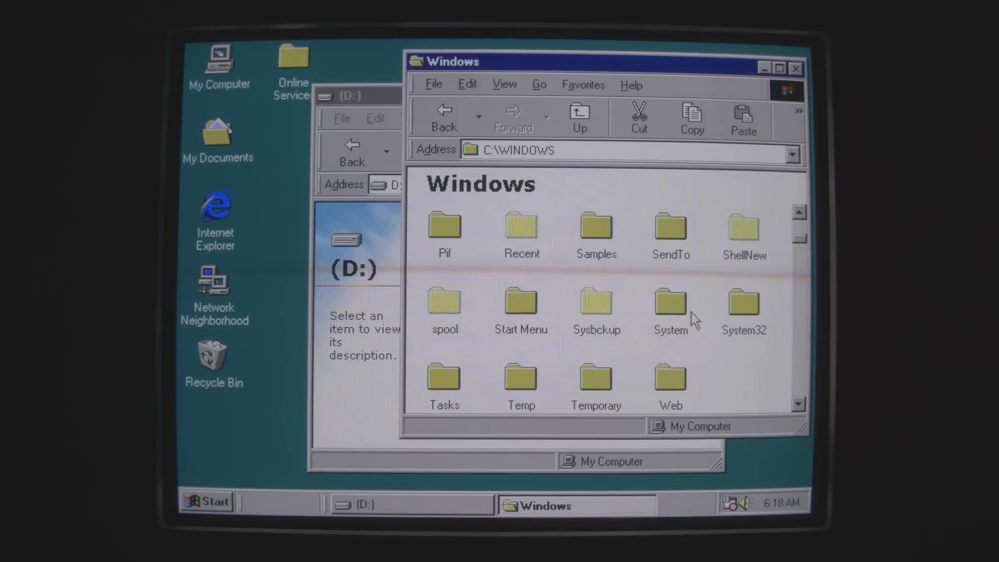
{"action": "double_click", "coordinate": [671, 308]}
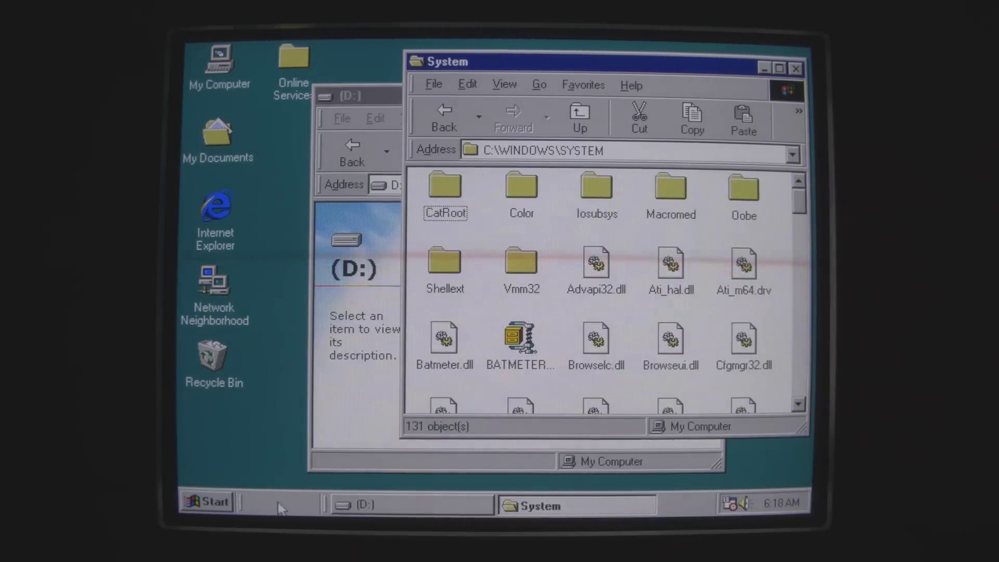
{"action": "scroll", "coordinate": [800, 221], "scroll_direction": "down", "scroll_amount": 2}
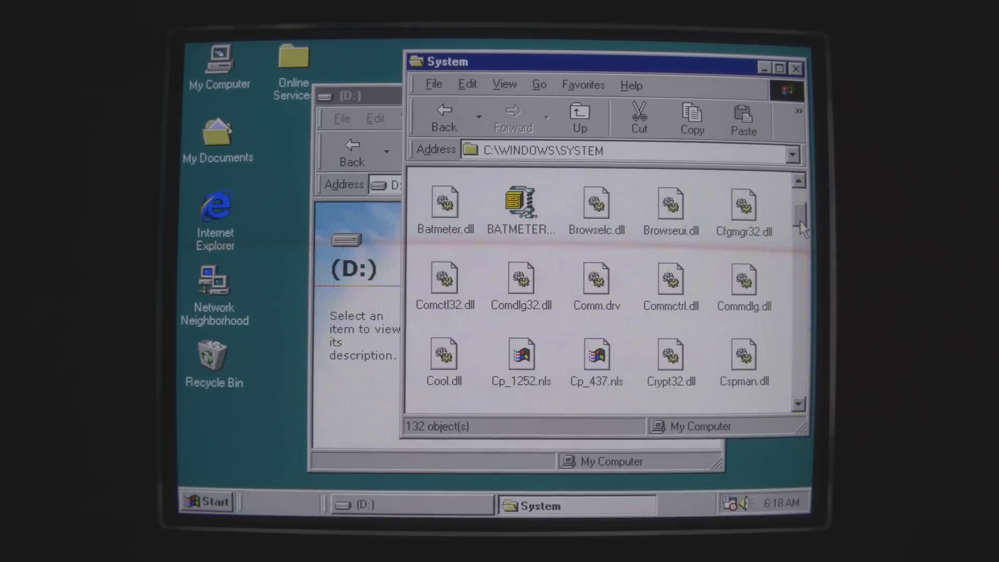
Step: Delete the BATMETER16.exe and CFGMGR3216.exe worm copies from the System folder
{"action": "left_click", "coordinate": [520, 207]}
{"action": "key", "text": "Delete"}
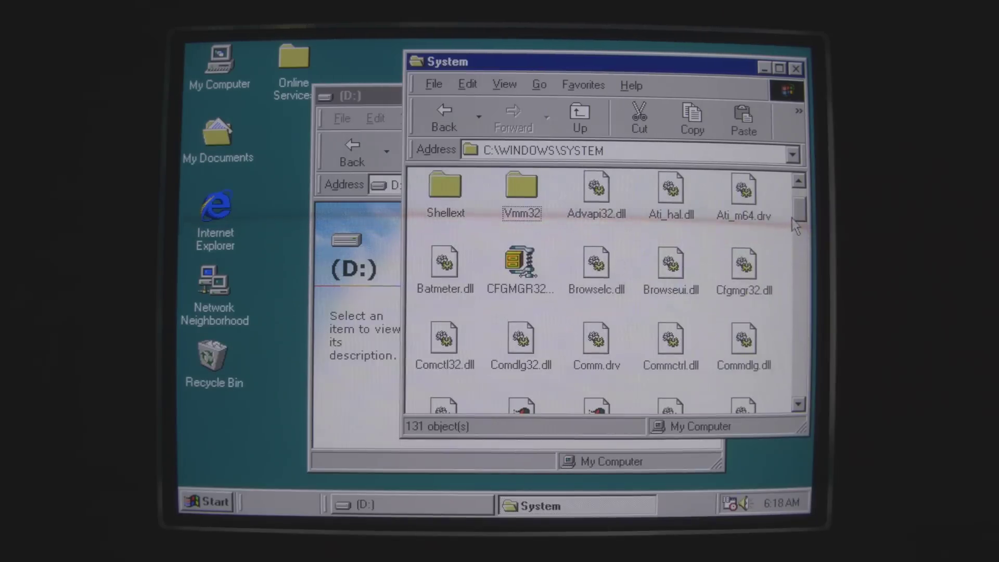
{"action": "left_click", "coordinate": [521, 267]}
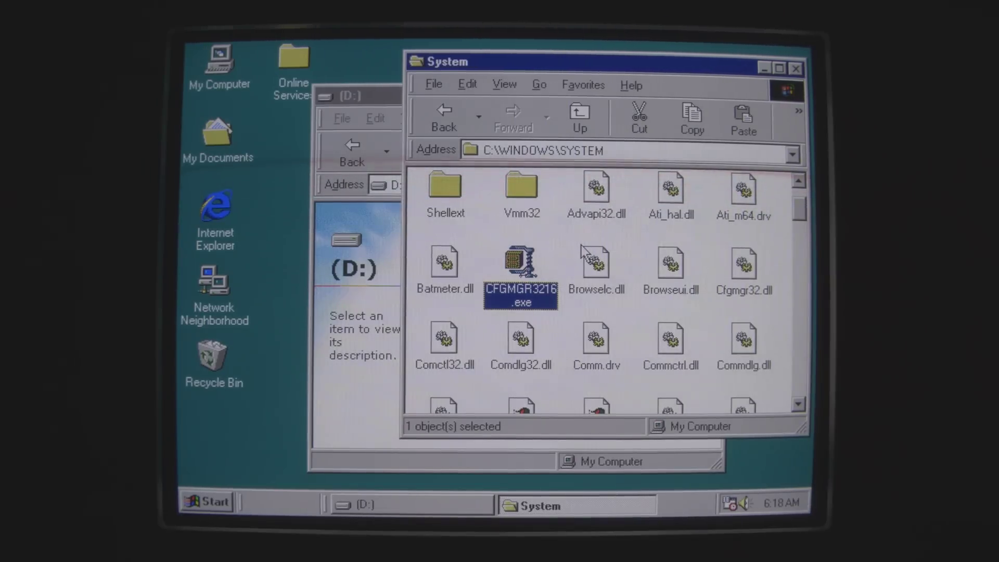
{"action": "key", "text": "F5"}
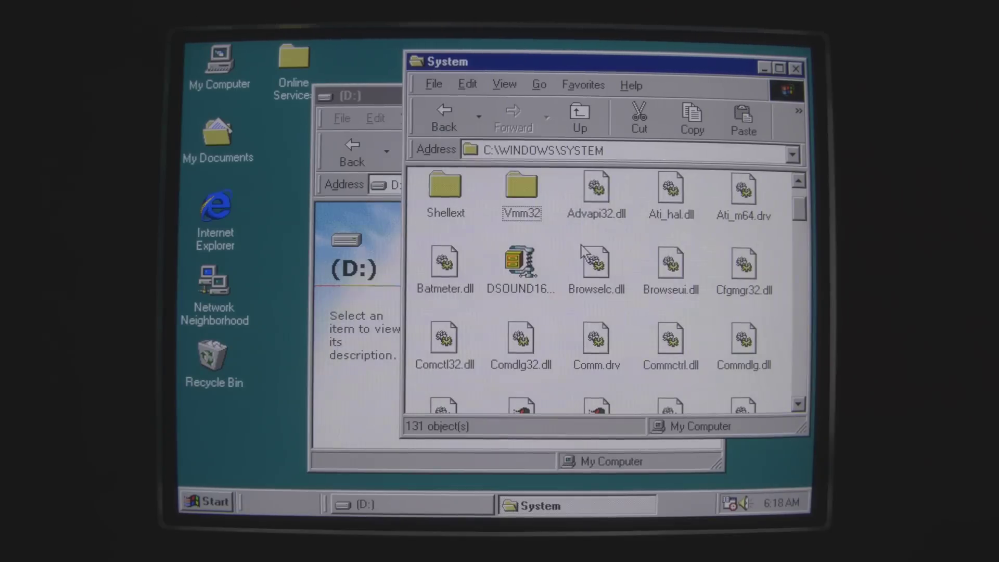
Step: Open DSOUND16, delete ADVAPI3232.exe, then select CRYPT3216.exe and Commctrl.dll
{"action": "double_click", "coordinate": [520, 269]}
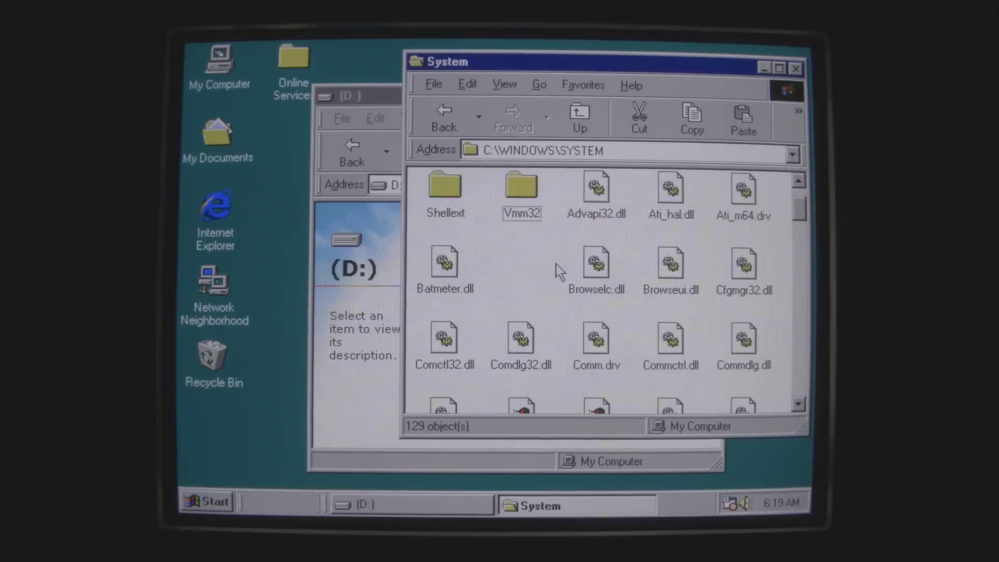
{"action": "key", "text": "ctrl+v"}
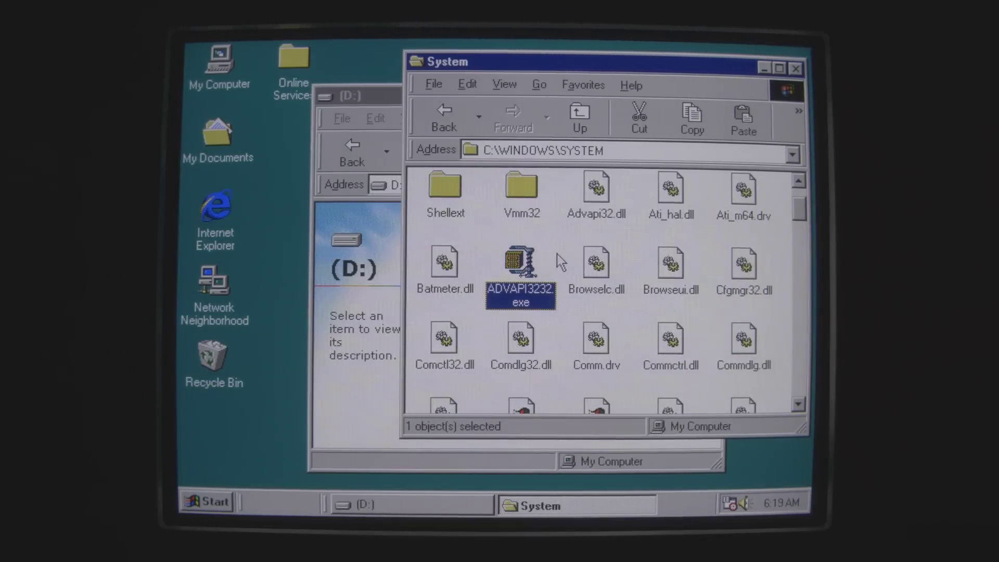
{"action": "left_click", "coordinate": [557, 254]}
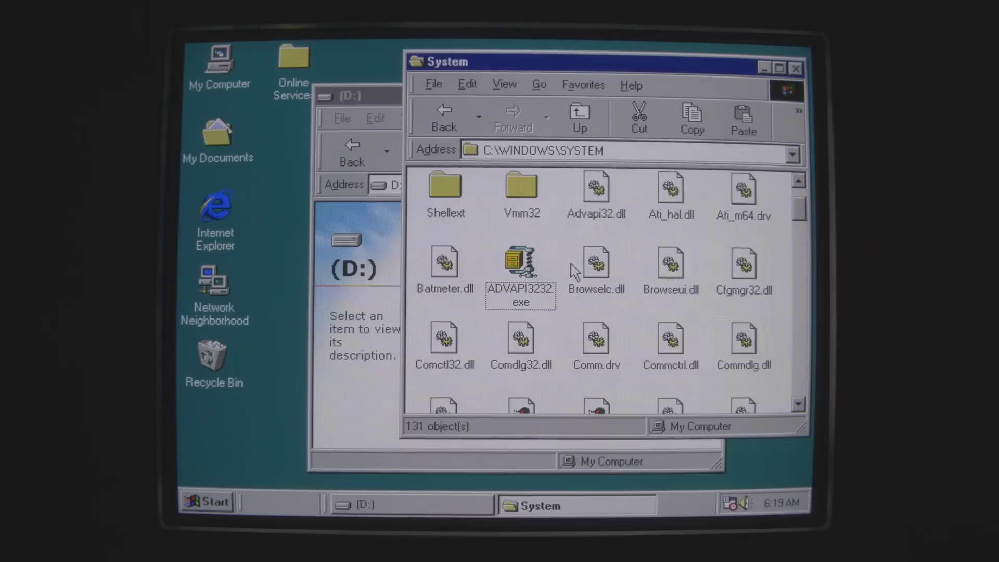
{"action": "key", "text": "Delete"}
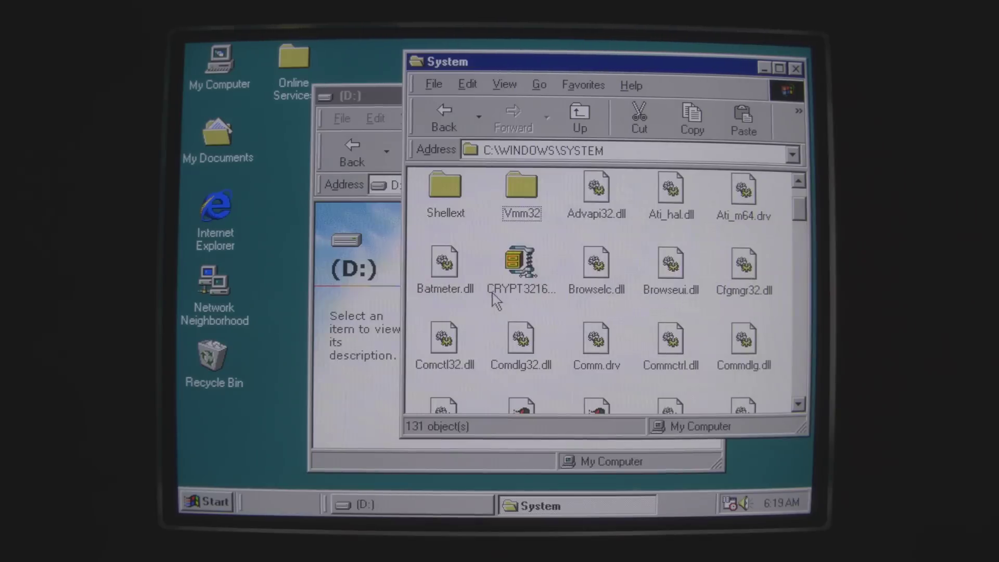
{"action": "left_click", "coordinate": [519, 265]}
{"action": "left_click", "coordinate": [561, 235]}
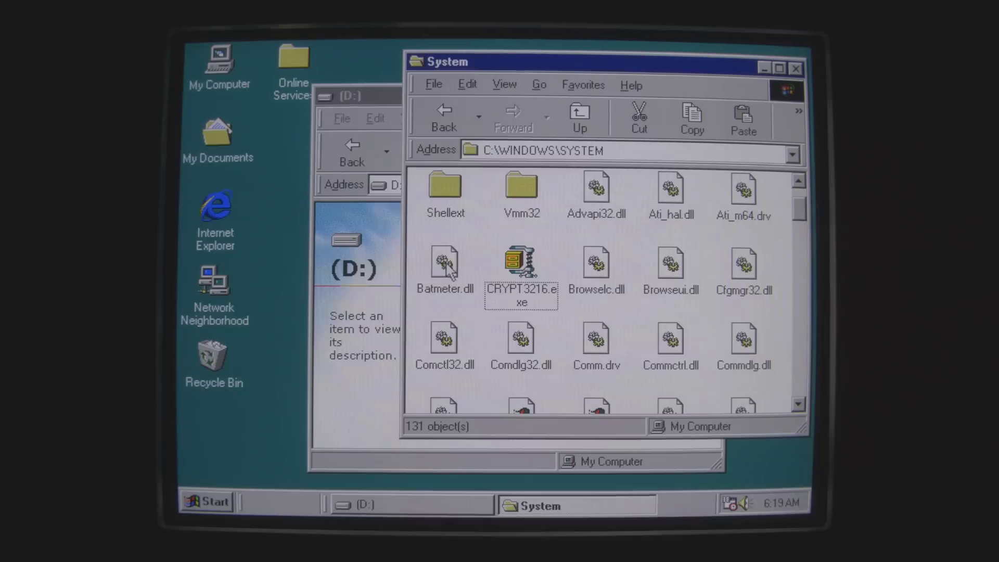
{"action": "left_click", "coordinate": [689, 341]}
Step: Attempt deleting Commctrl.dll, dismiss the error, and close the (D:) window
{"action": "key", "text": "Delete"}
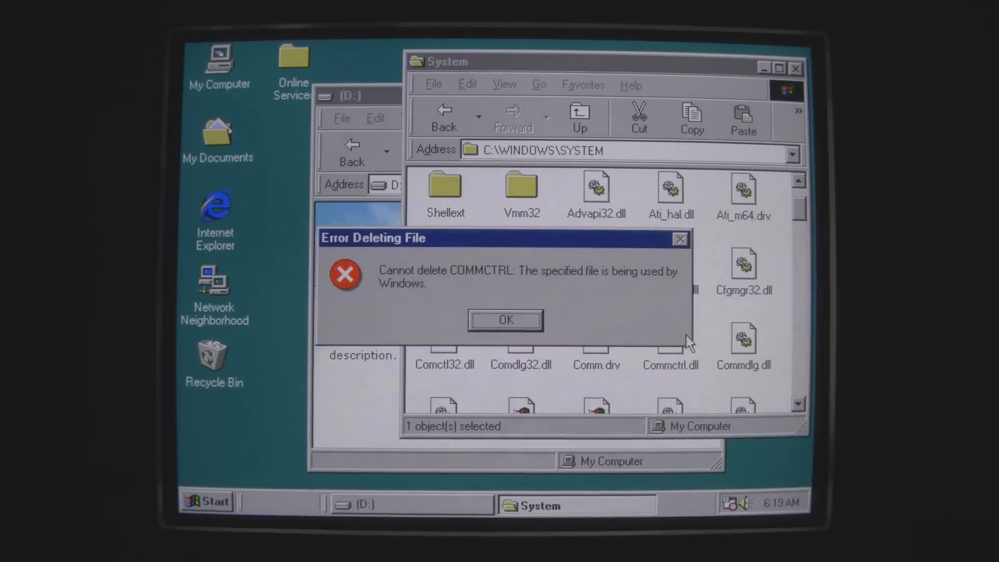
{"action": "key", "text": "Return"}
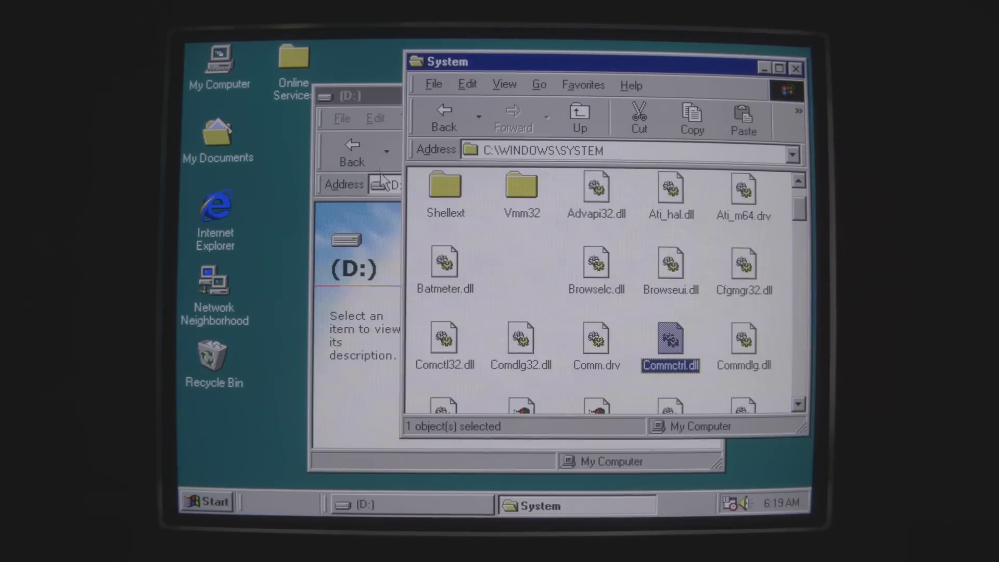
{"action": "left_click", "coordinate": [380, 279]}
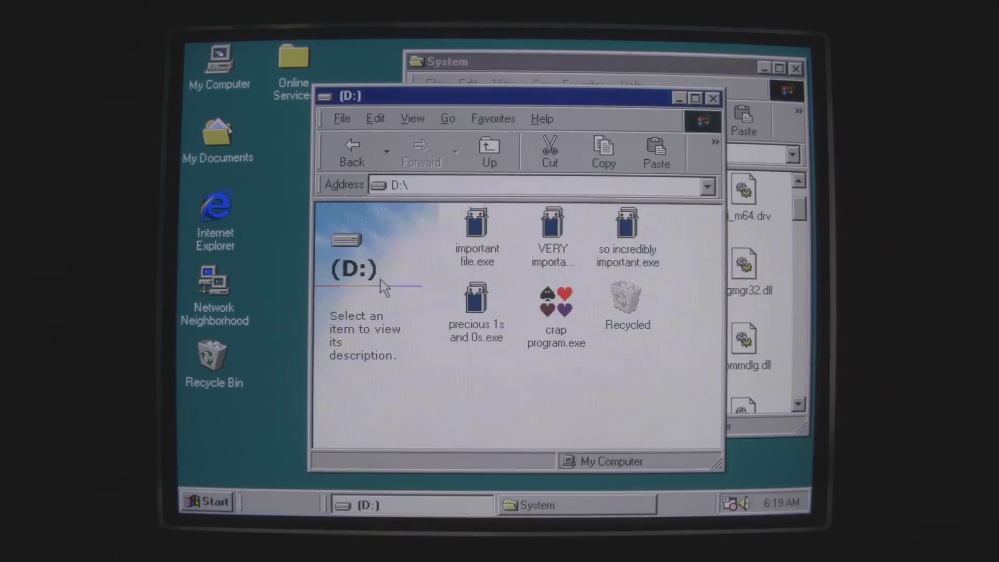
{"action": "left_click", "coordinate": [713, 97]}
Step: Check the empty Recycled folder on (D:) via My Computer, then close it
{"action": "double_click", "coordinate": [207, 80]}
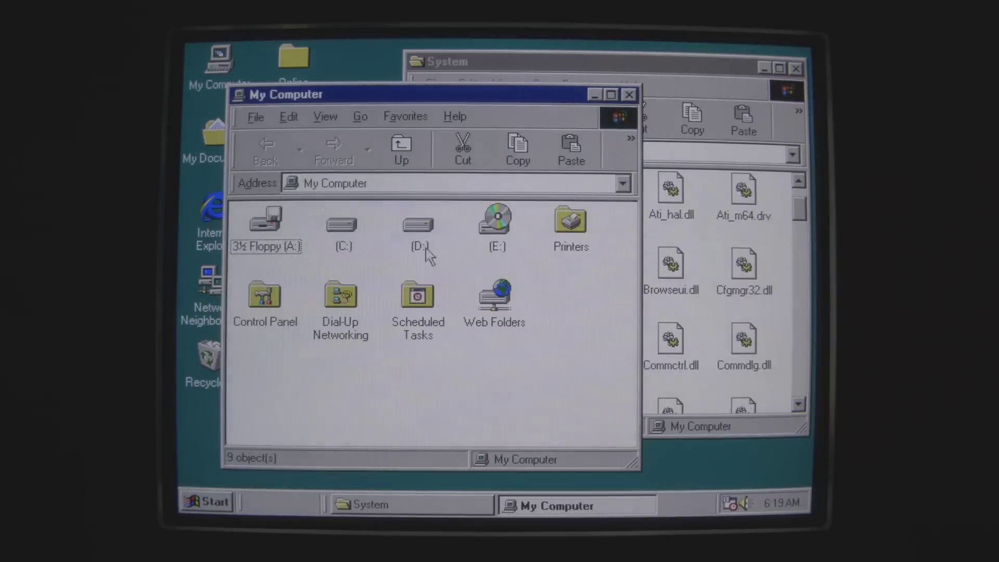
{"action": "double_click", "coordinate": [428, 242]}
{"action": "double_click", "coordinate": [418, 300]}
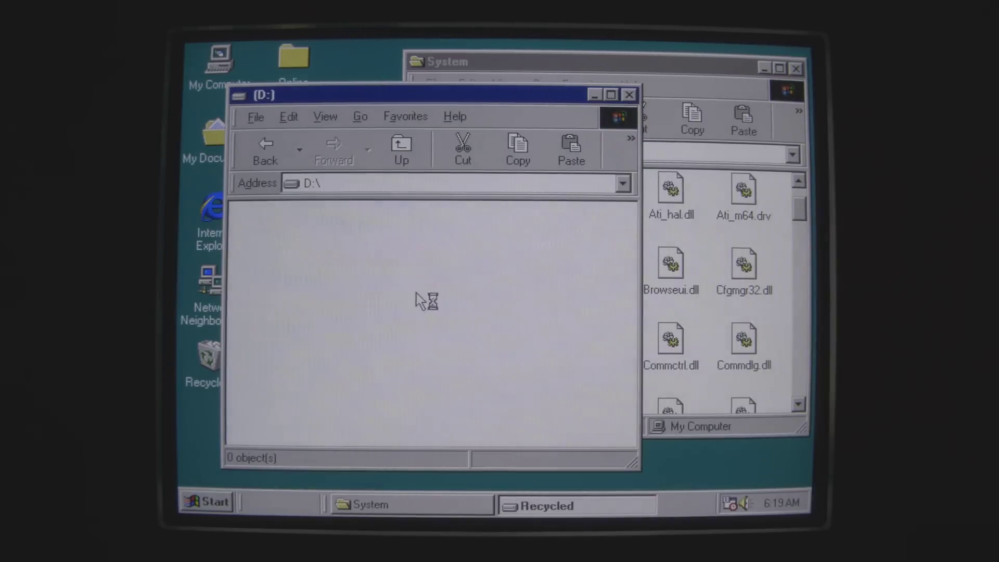
{"action": "left_click", "coordinate": [629, 94]}
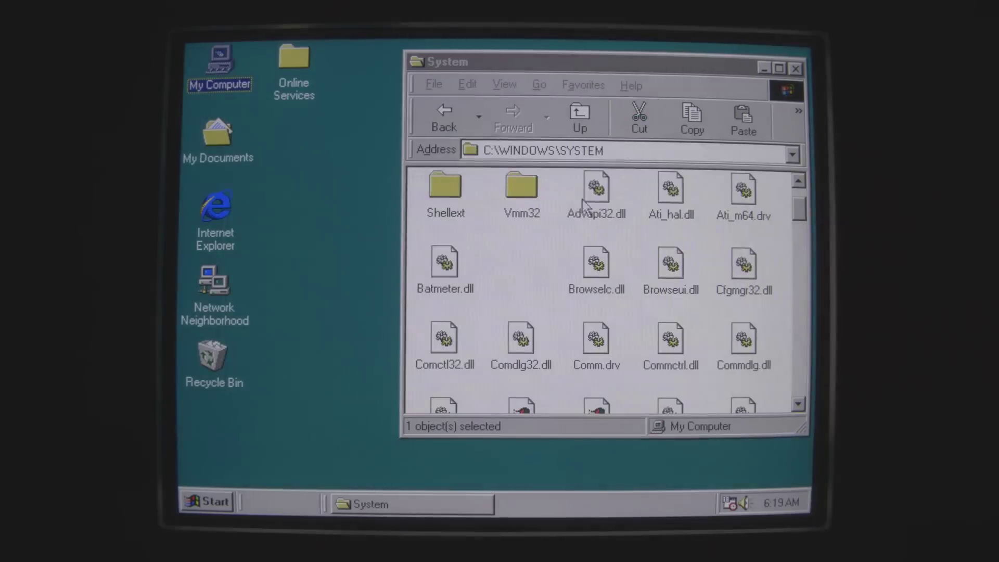
{"action": "left_click", "coordinate": [567, 245]}
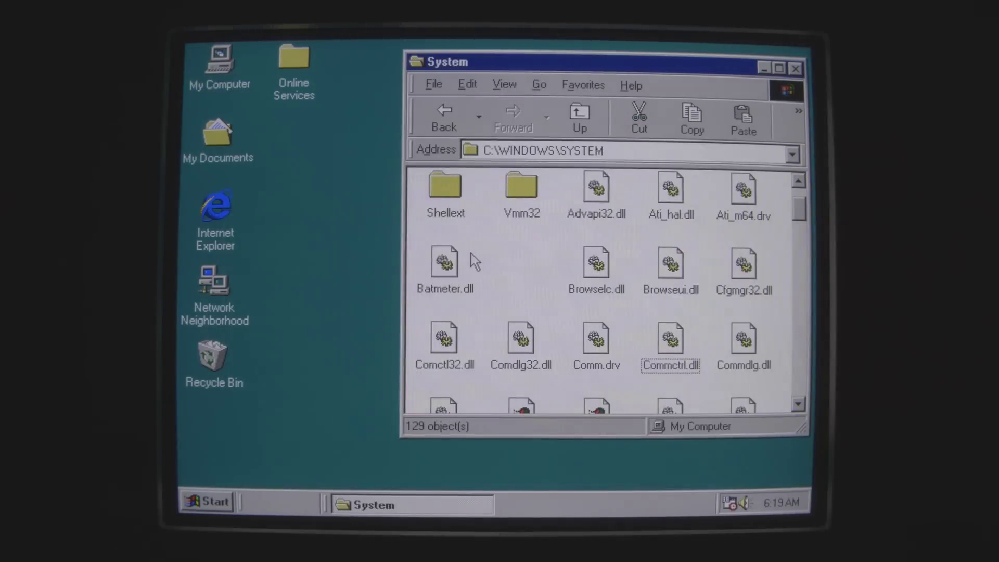
{"action": "left_click_drag", "start_coordinate": [802, 210], "coordinate": [799, 362]}
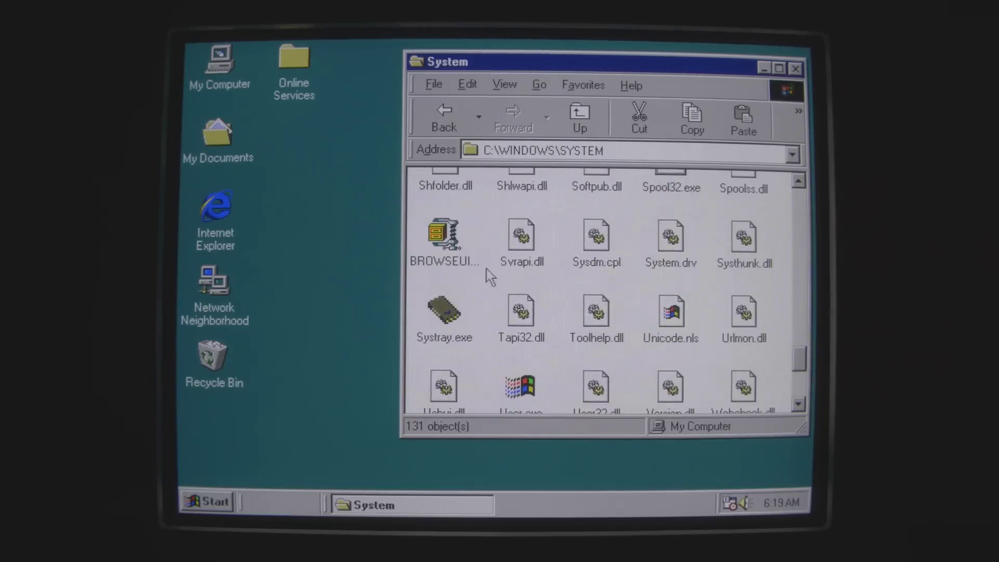
Step: Select BROWSEUI16.exe, go up to C:\, and open Program Files
{"action": "left_click", "coordinate": [459, 242]}
{"action": "left_click", "coordinate": [503, 219], "text": "ctrl"}
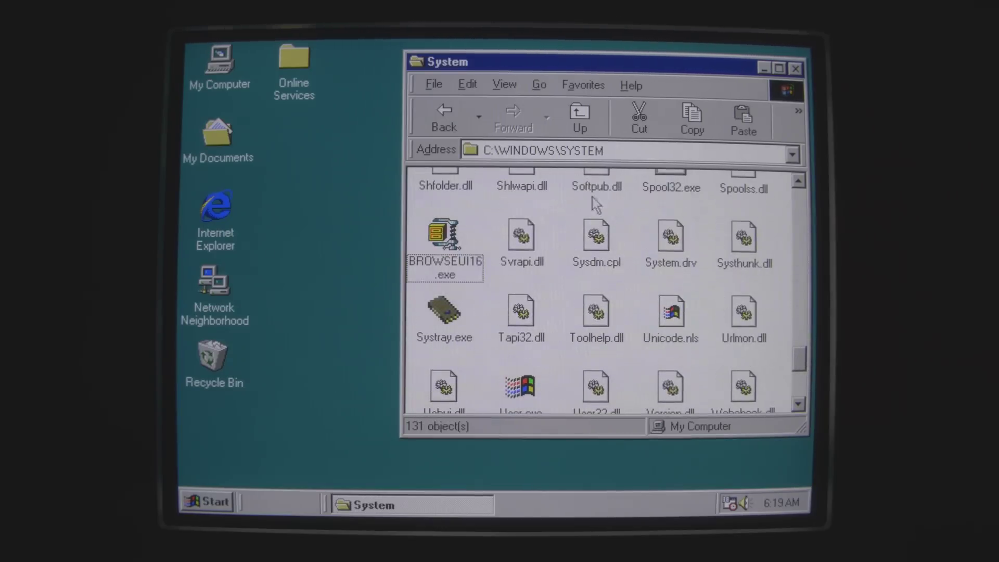
{"action": "left_click", "coordinate": [444, 118]}
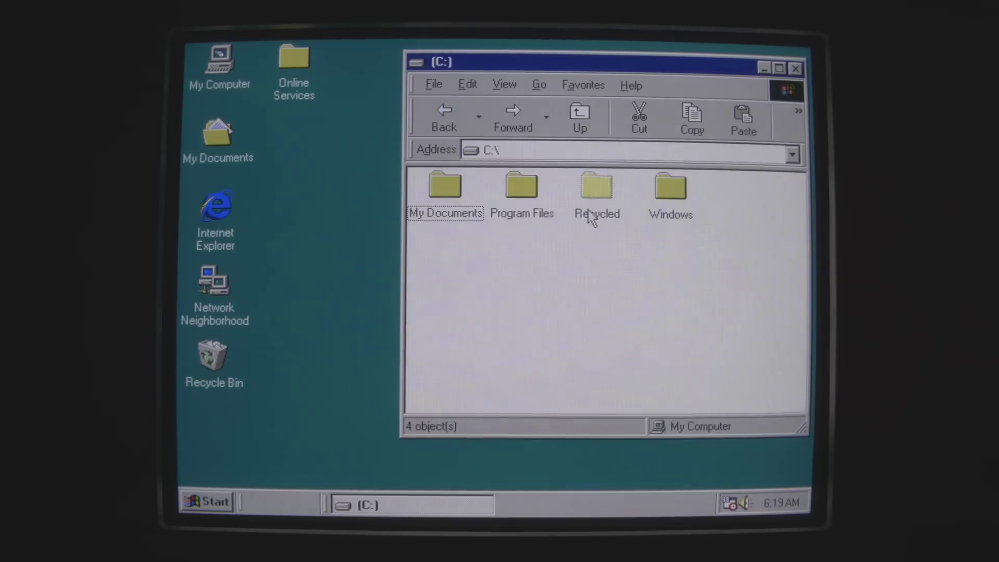
{"action": "double_click", "coordinate": [521, 199]}
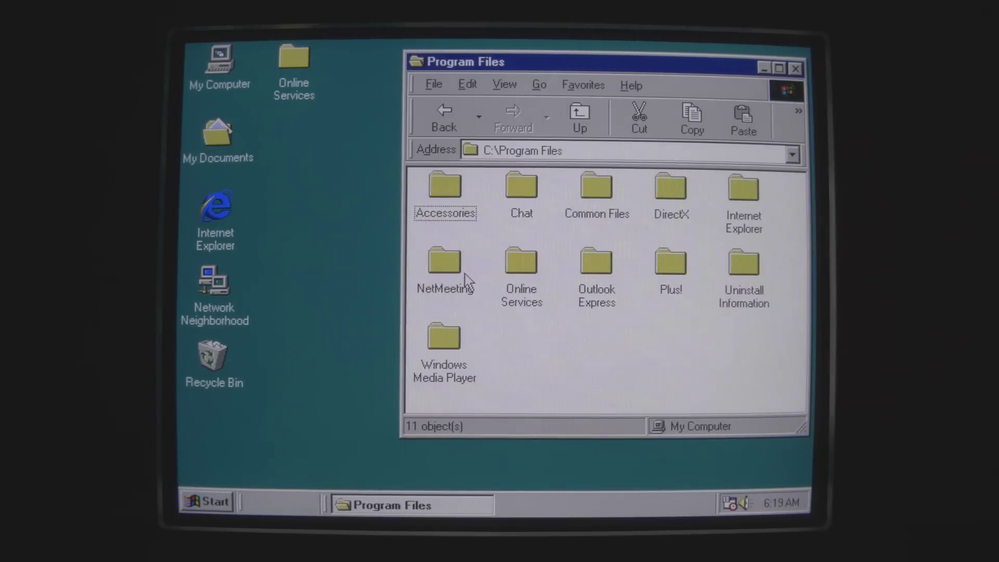
Step: Look inside Plus!, NetMeeting, Online Services and Windows Media Player, returning to Program Files each time
{"action": "double_click", "coordinate": [669, 267]}
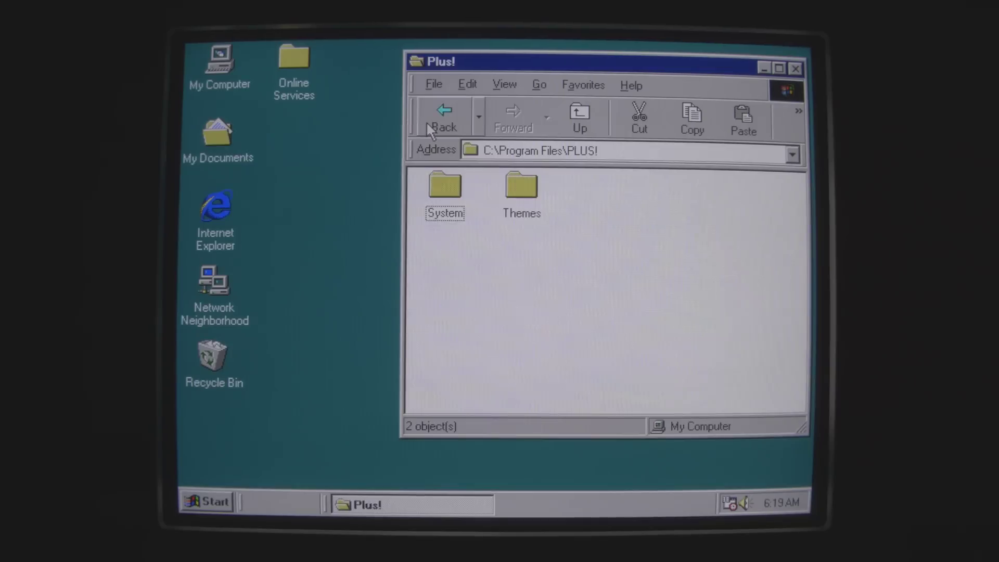
{"action": "left_click", "coordinate": [444, 119]}
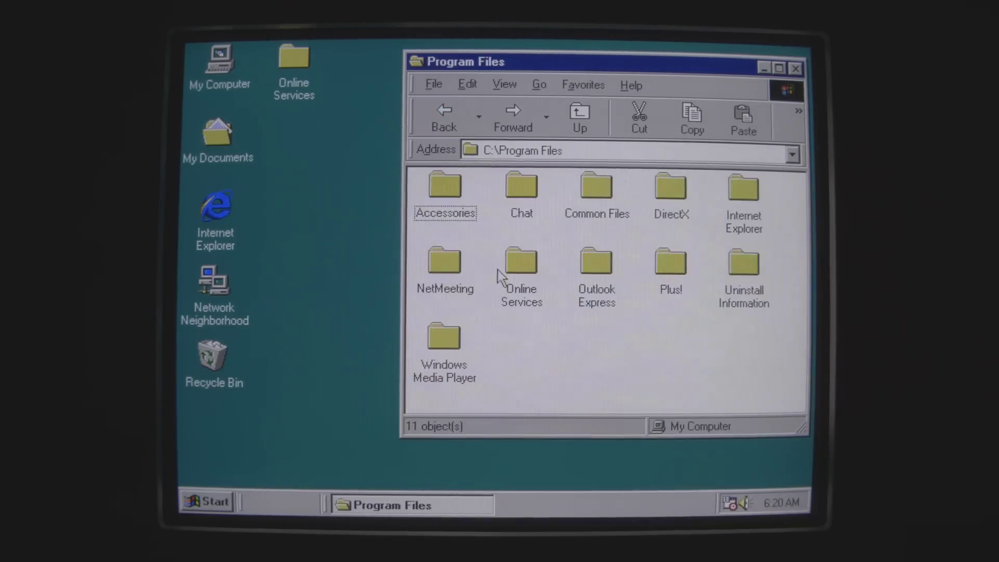
{"action": "double_click", "coordinate": [429, 266]}
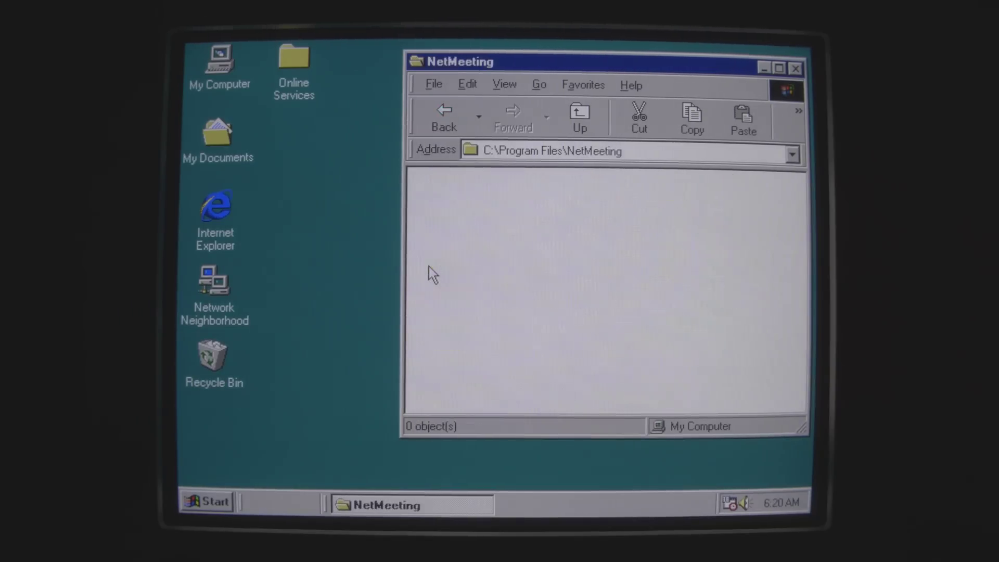
{"action": "left_click", "coordinate": [443, 118]}
{"action": "double_click", "coordinate": [523, 266]}
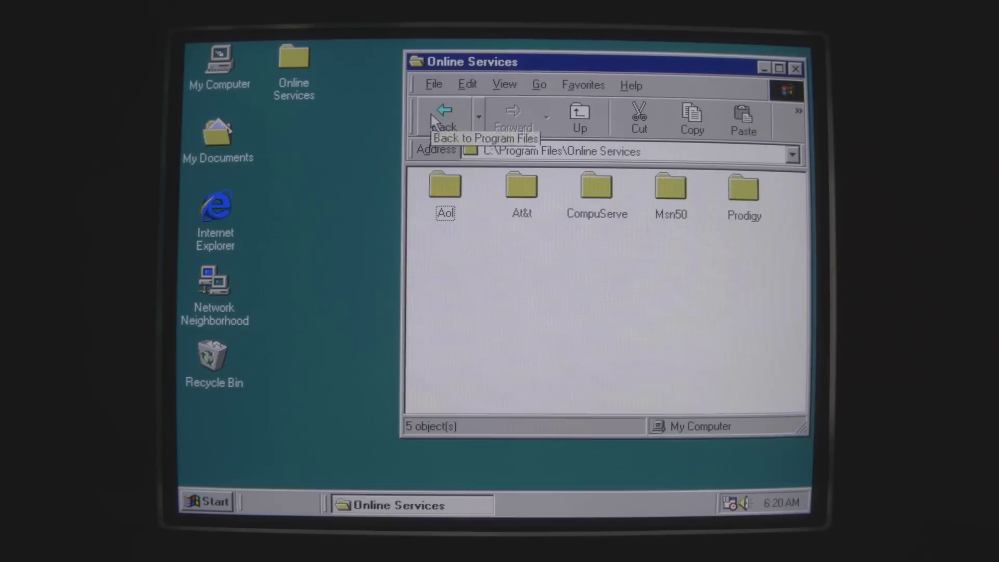
{"action": "left_click", "coordinate": [443, 118]}
{"action": "double_click", "coordinate": [446, 372]}
{"action": "left_click", "coordinate": [443, 119]}
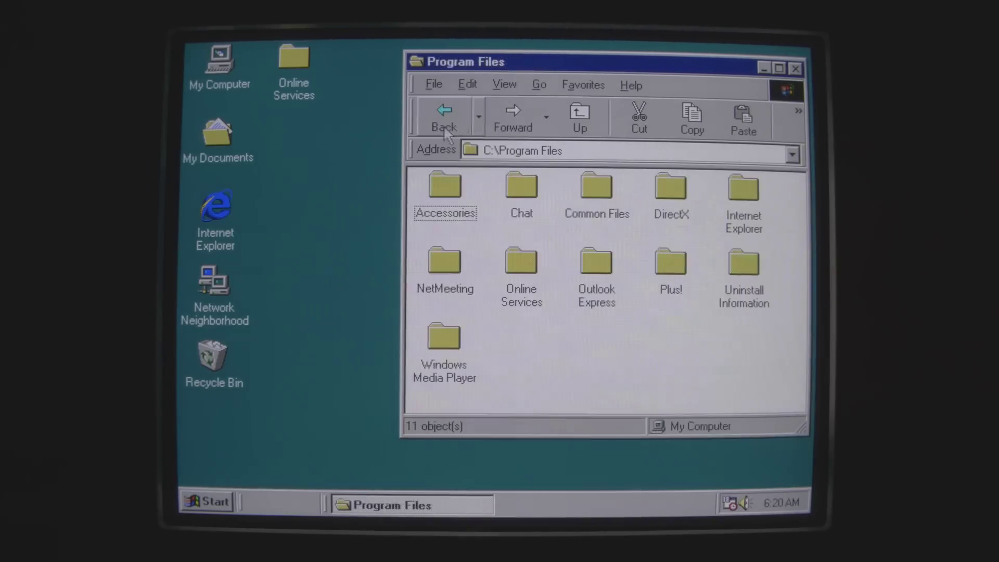
{"action": "right_click", "coordinate": [300, 210]}
{"action": "mouse_move", "coordinate": [359, 378]}
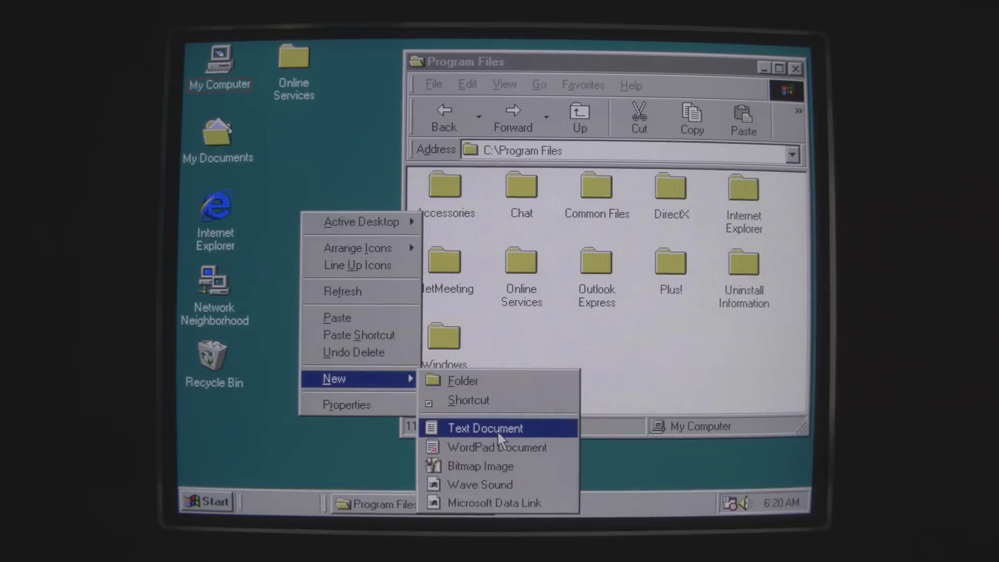
{"action": "left_click", "coordinate": [497, 431]}
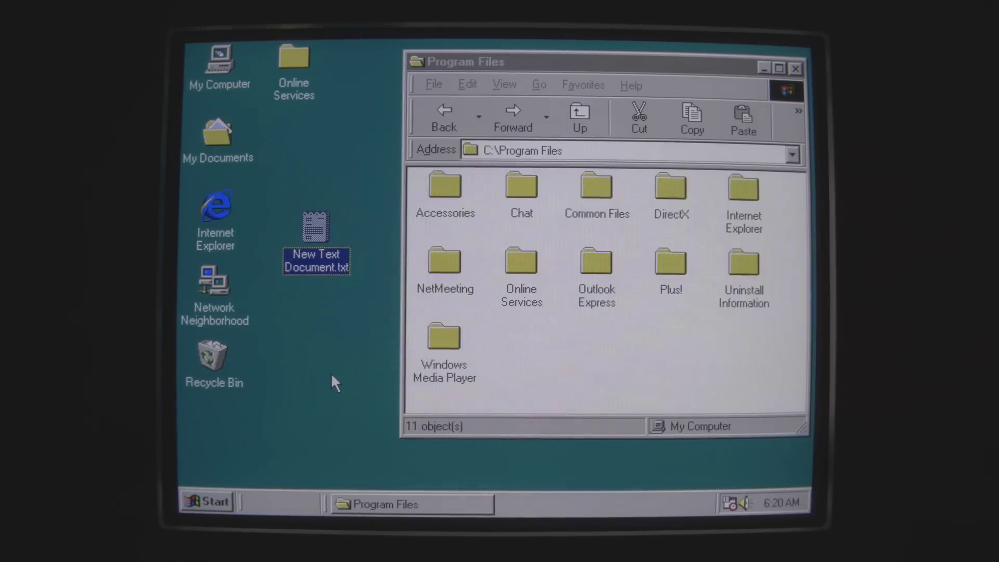
{"action": "left_click", "coordinate": [341, 385]}
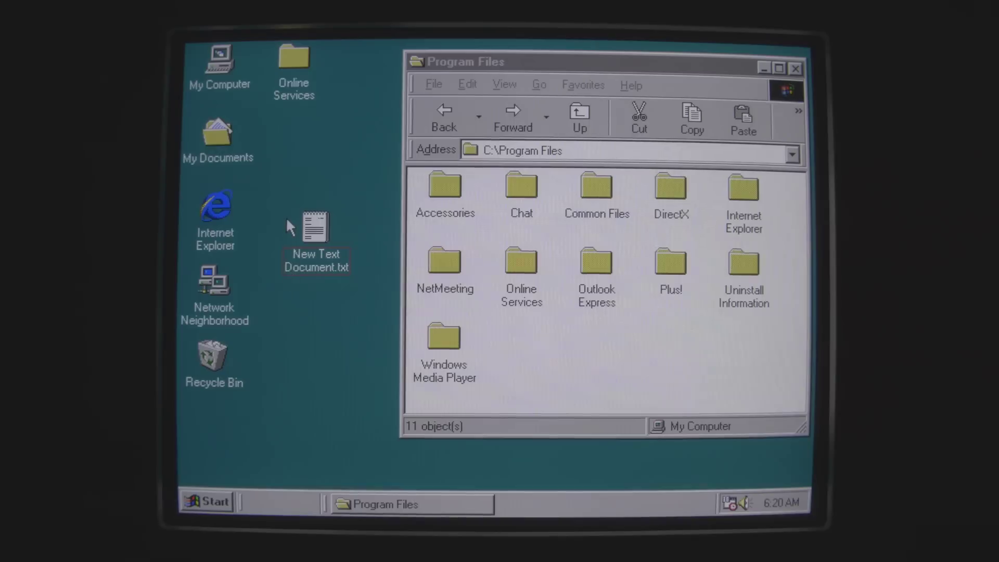
{"action": "double_click", "coordinate": [315, 234]}
{"action": "left_click", "coordinate": [321, 231]}
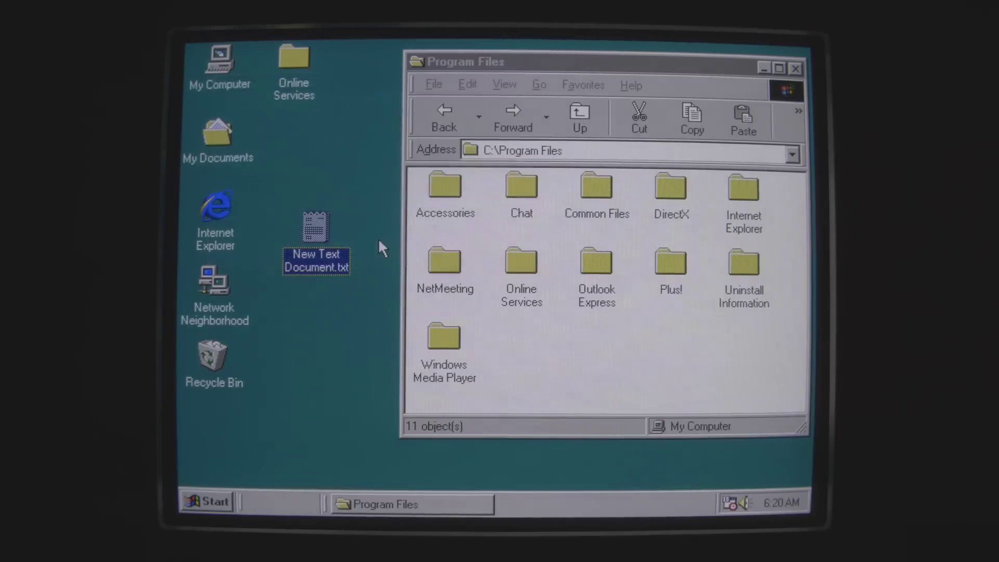
{"action": "key", "text": "Delete"}
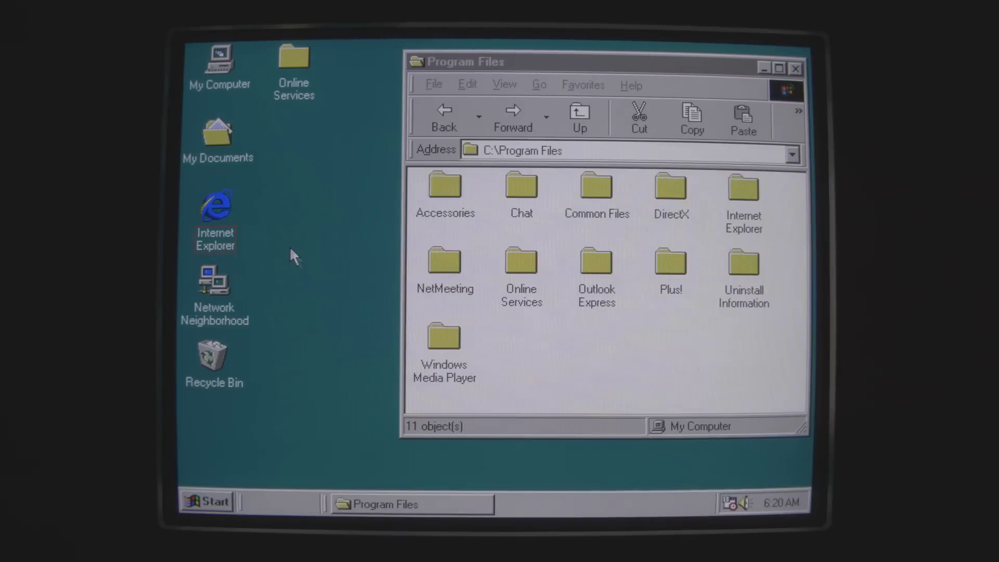
{"action": "right_click", "coordinate": [294, 250]}
{"action": "mouse_move", "coordinate": [351, 419]}
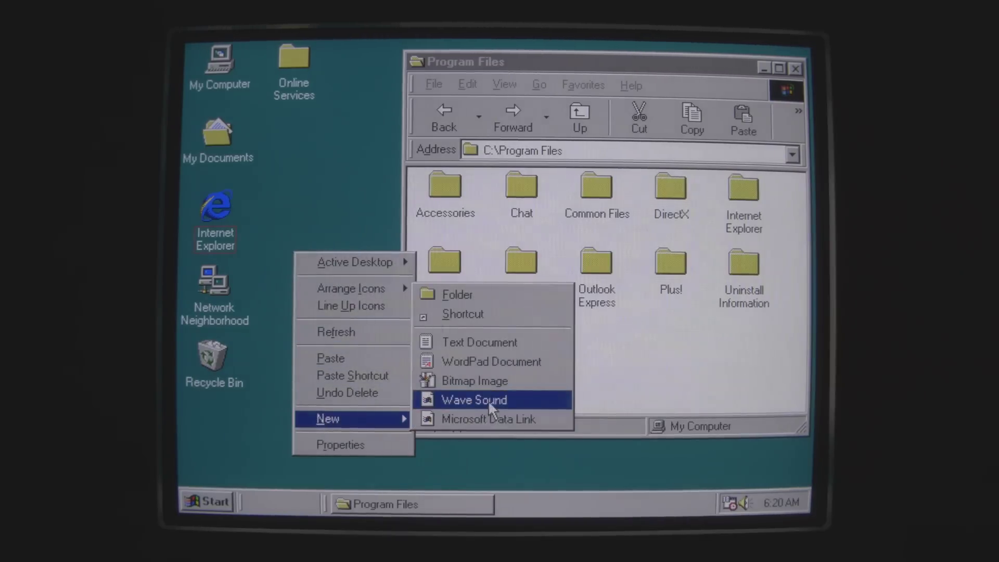
{"action": "left_click", "coordinate": [488, 381]}
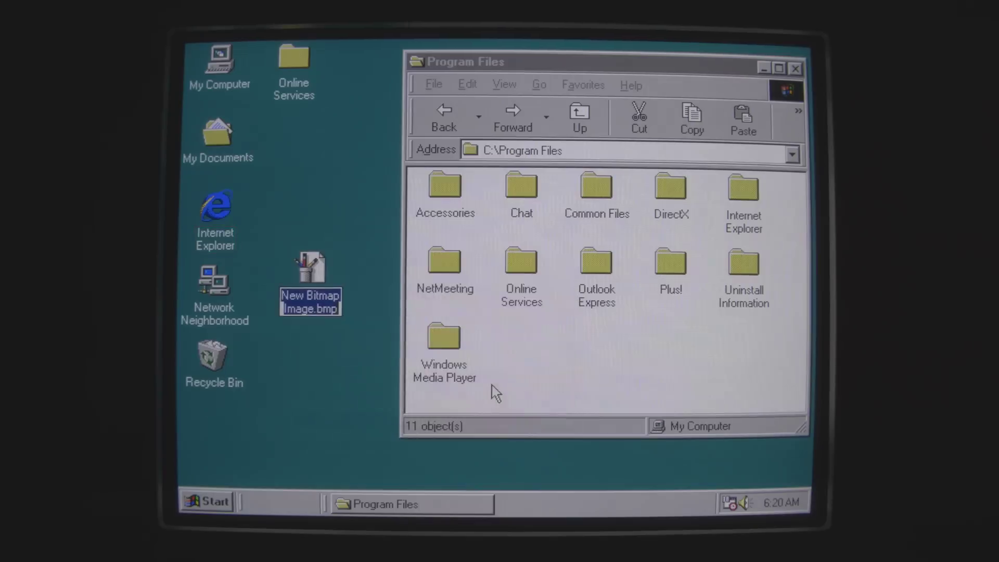
{"action": "left_click", "coordinate": [334, 182]}
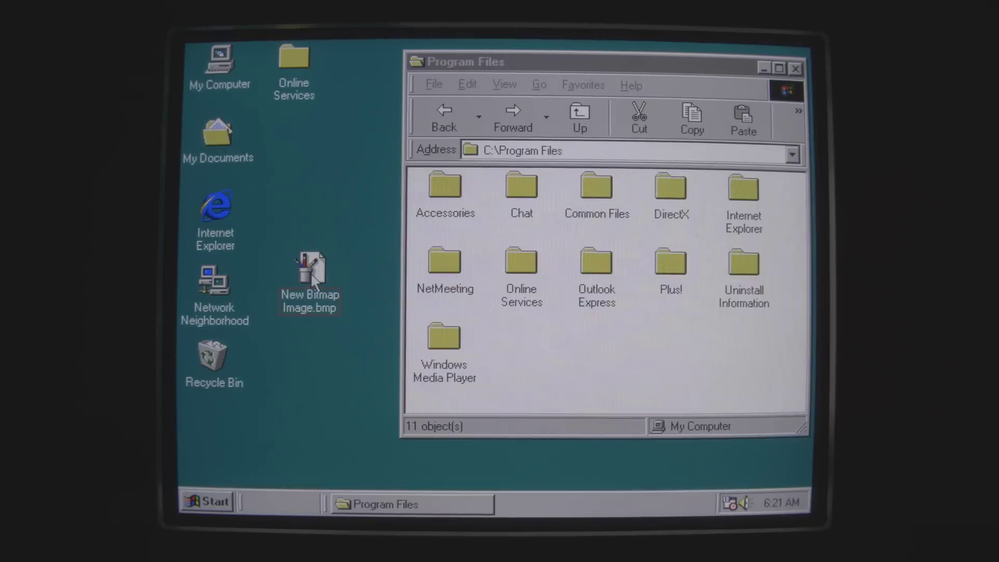
{"action": "key", "text": "Delete"}
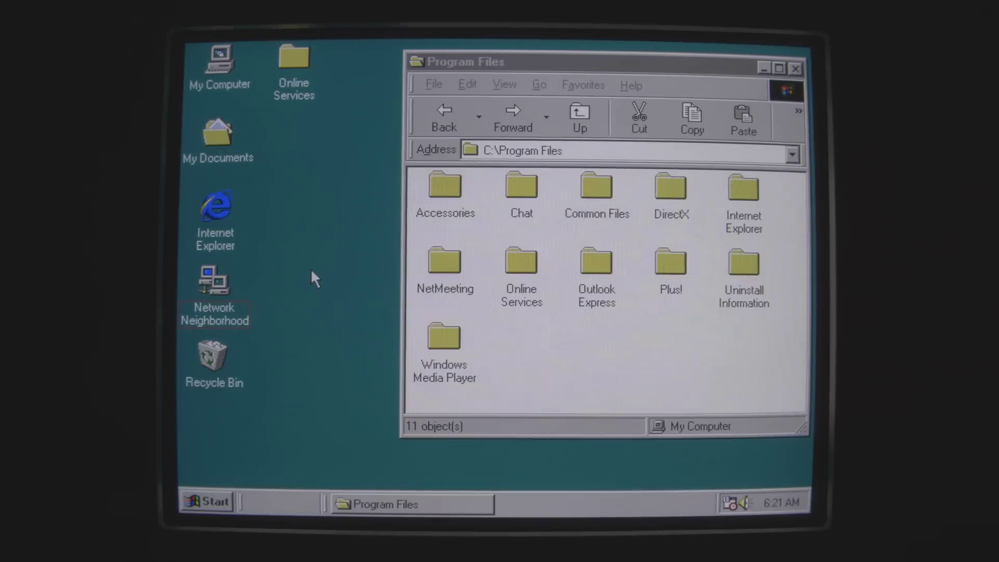
{"action": "double_click", "coordinate": [209, 359]}
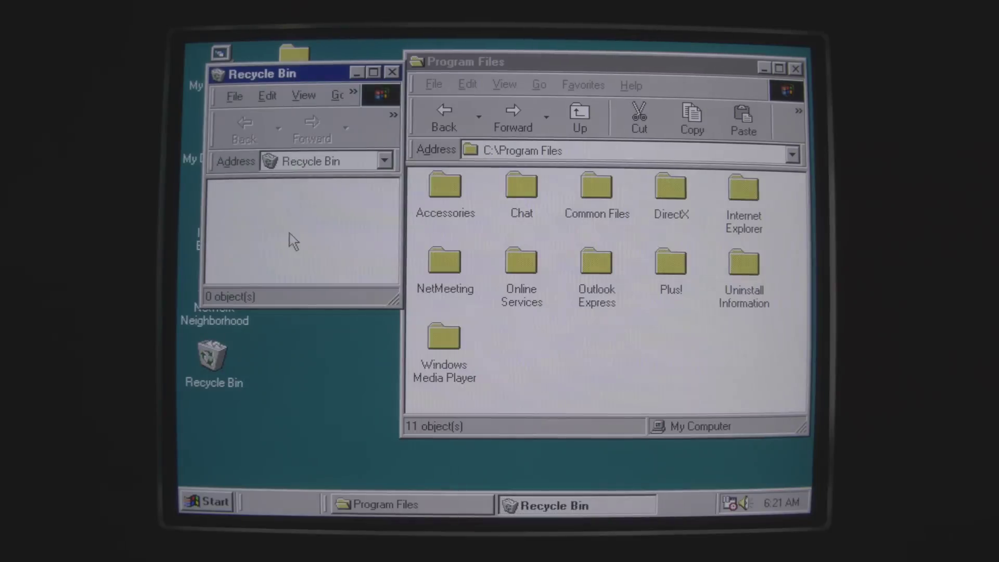
{"action": "left_click", "coordinate": [393, 72]}
{"action": "left_click", "coordinate": [325, 239]}
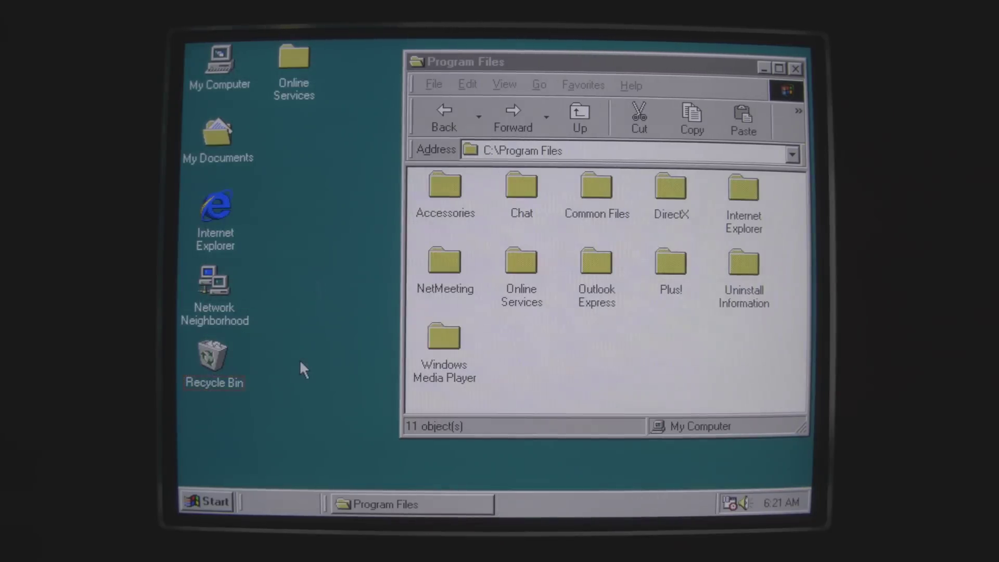
{"action": "left_click", "coordinate": [210, 502]}
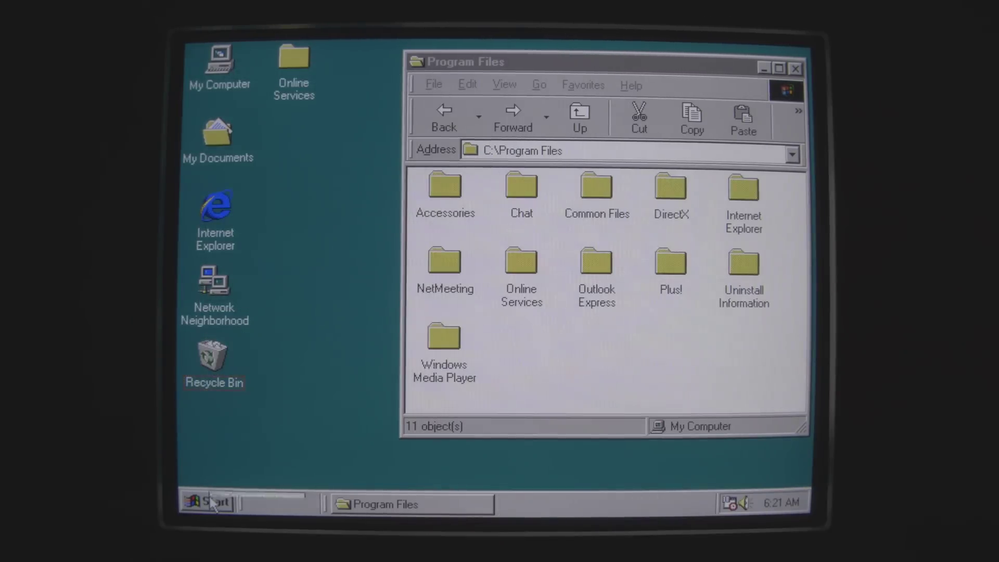